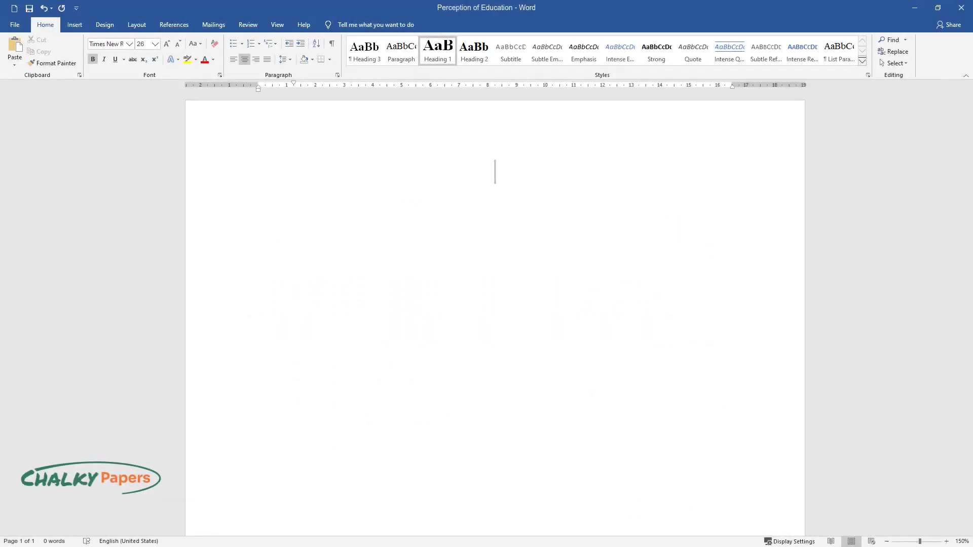
Step: Type the title 'Perception of Education' and start a new line below it
type("Perception")
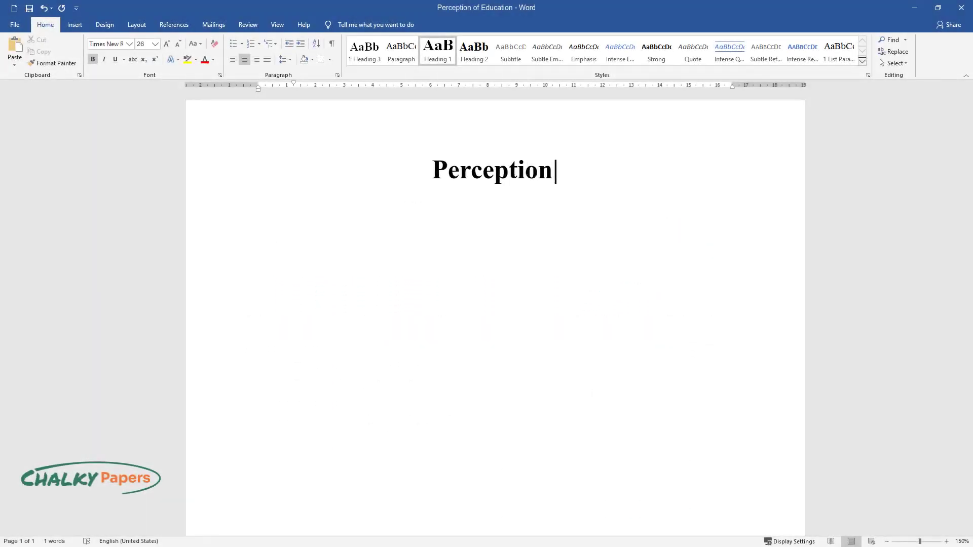
type(" of Education")
key("Return")
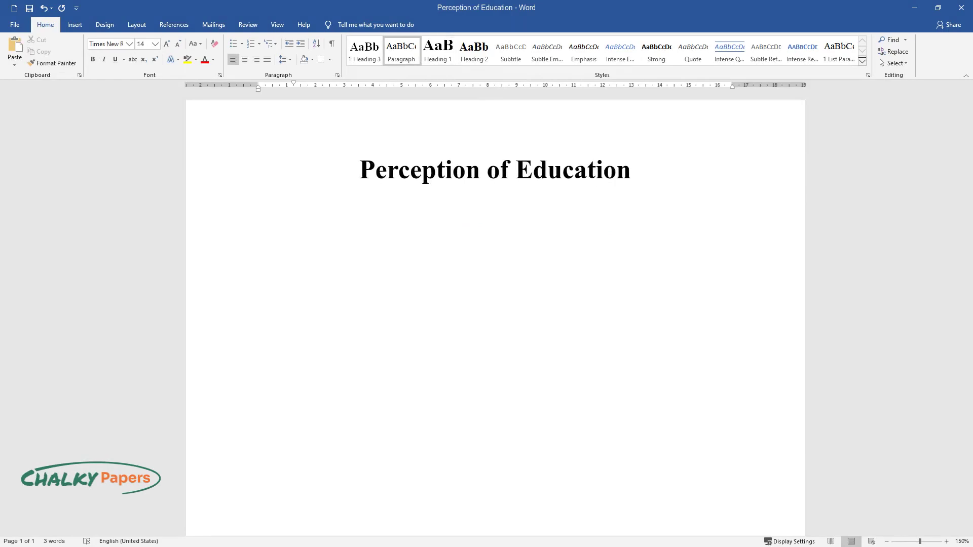
Step: Write the opening paragraph beginning 'Our education system has been structured…' and start the next paragraph
type("Our education system has ")
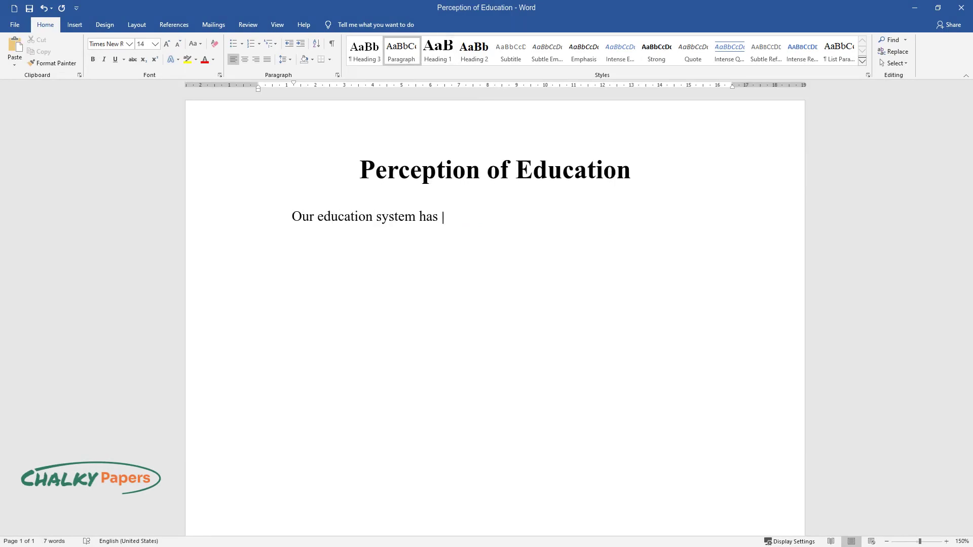
type("been structured to meet the desire o")
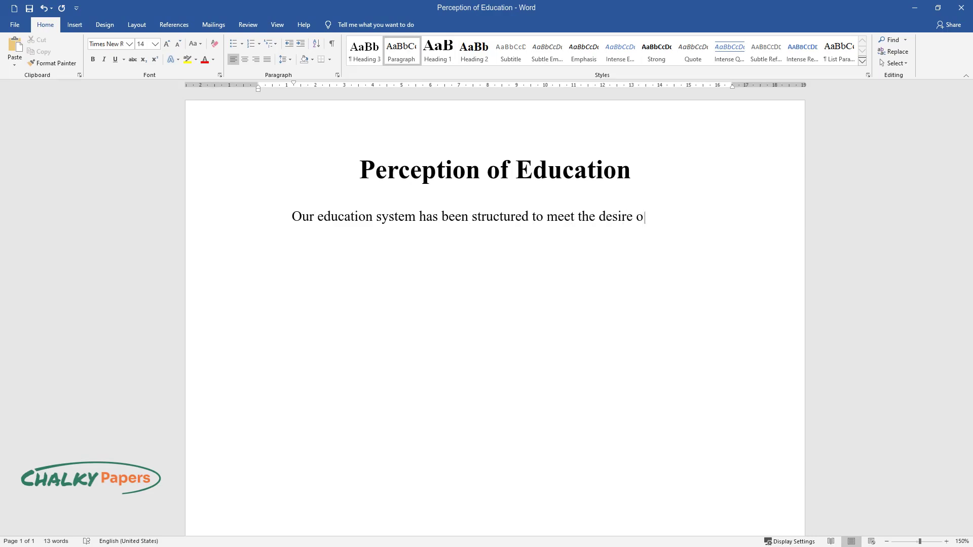
type("f every student. Therefore, students")
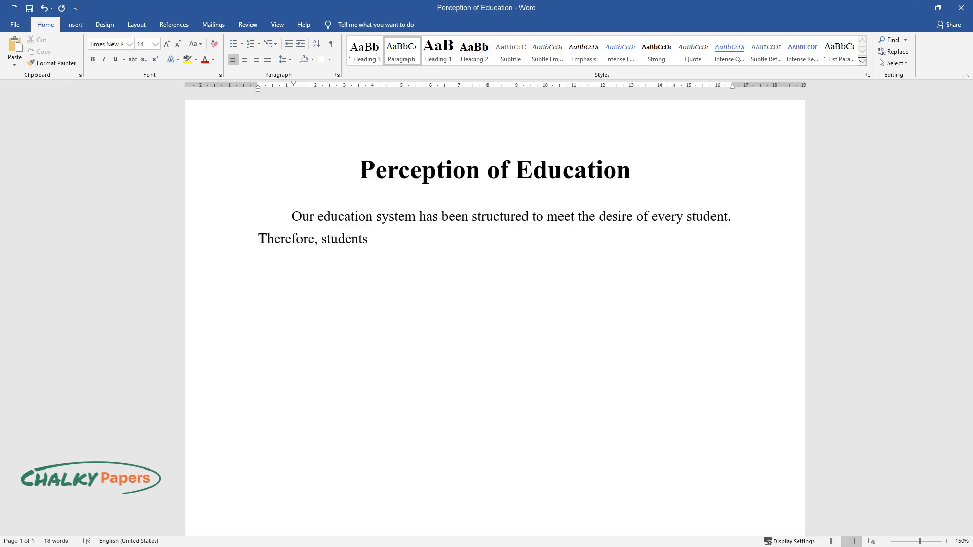
type(" are guaranteed guidance by their aca")
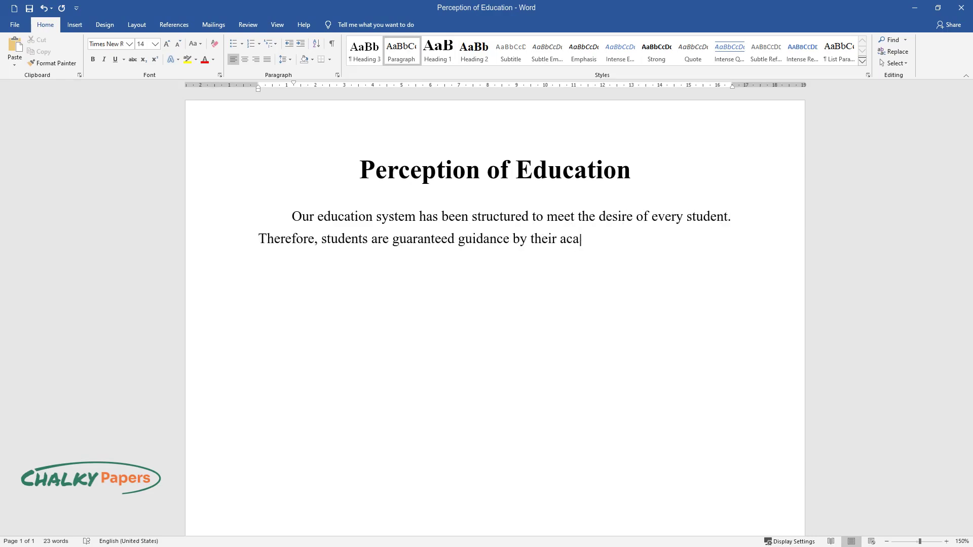
type("demic instructors so that they can know how th")
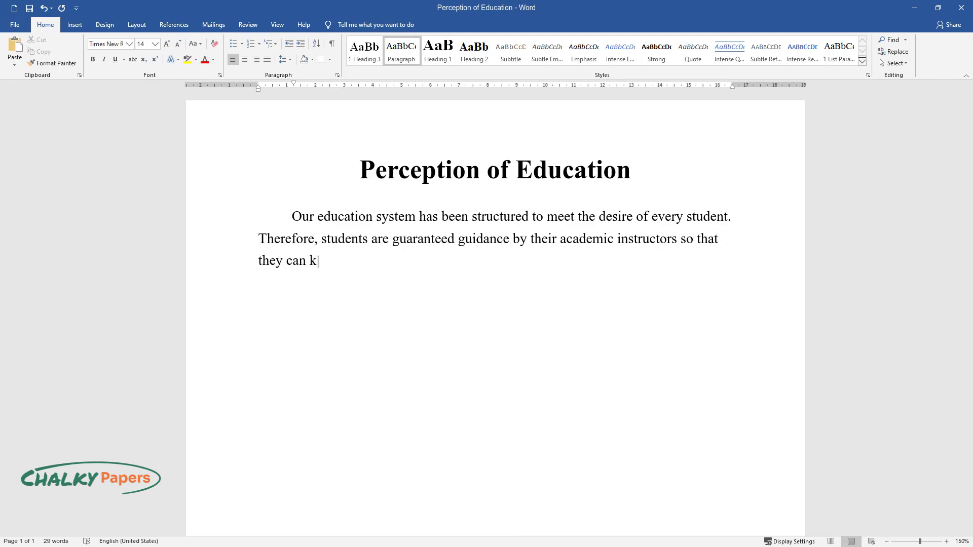
type("e best studies should be u")
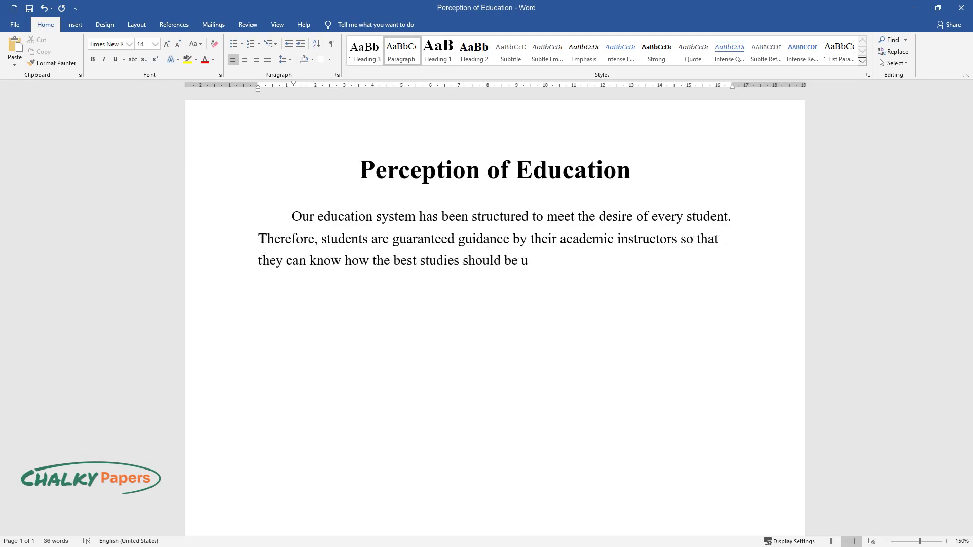
type("ndertaken. Even when this is the case with our education system")
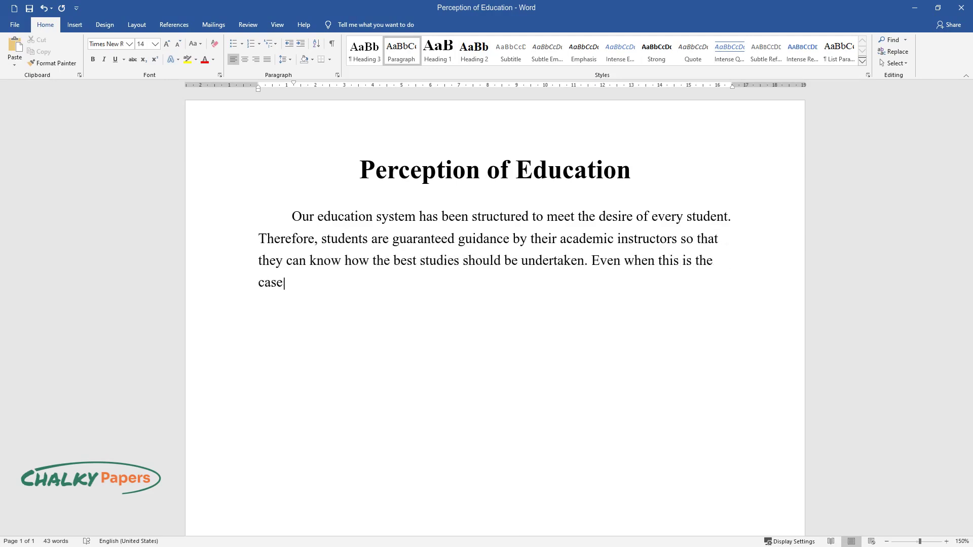
type(", students")
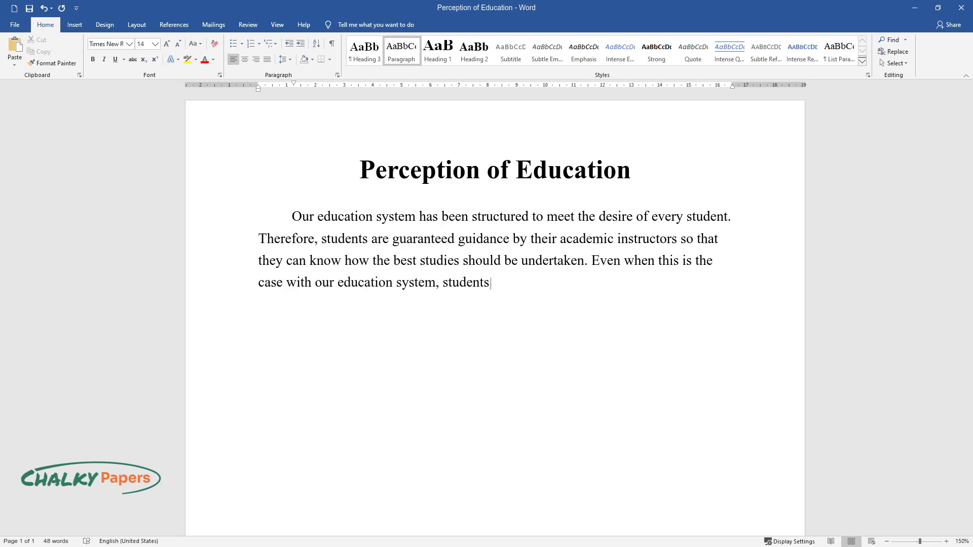
type(" are required to understand they are")
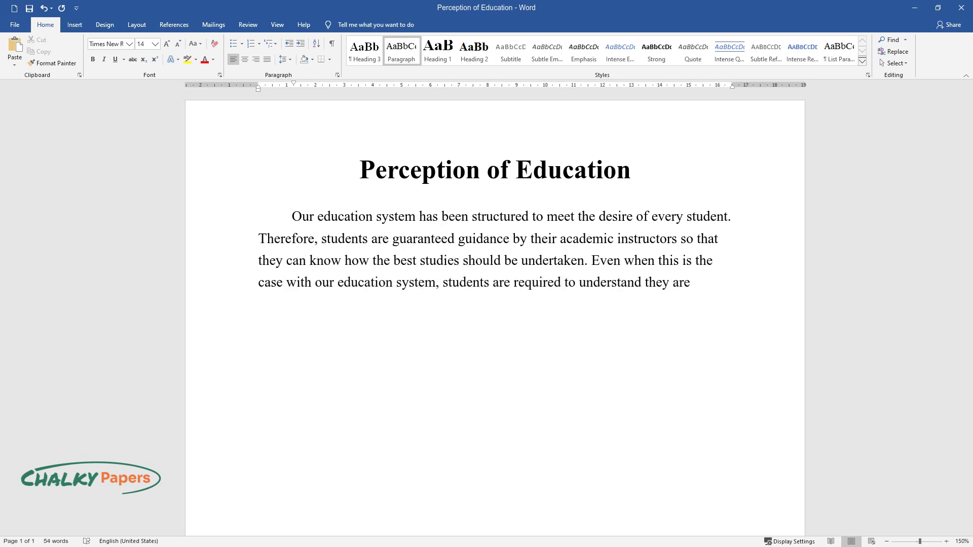
type(" supposed to take education seriously")
type(" with or without the assist")
type("ance of their academic instructors. Although s")
type("tudents strive to ")
type("do their best at s")
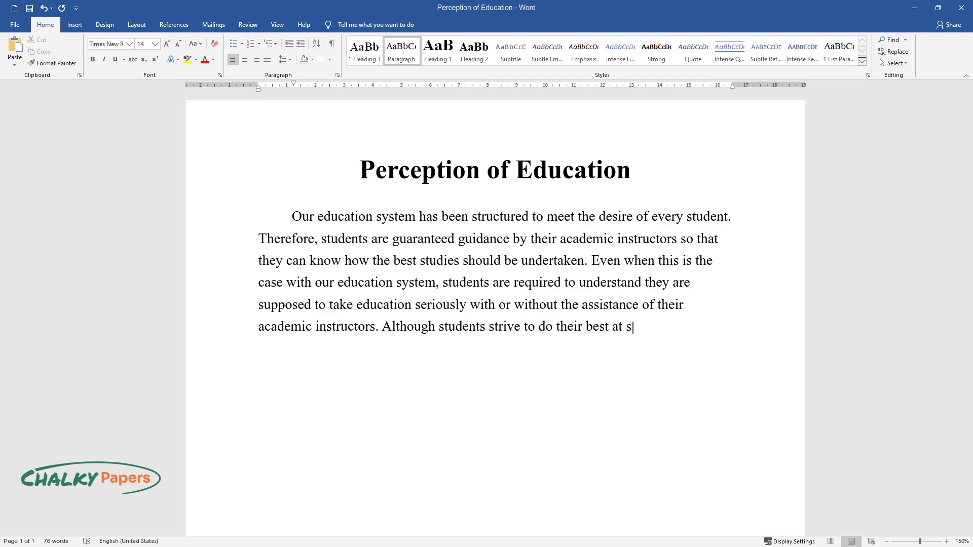
type("chool, the academic challenges and s")
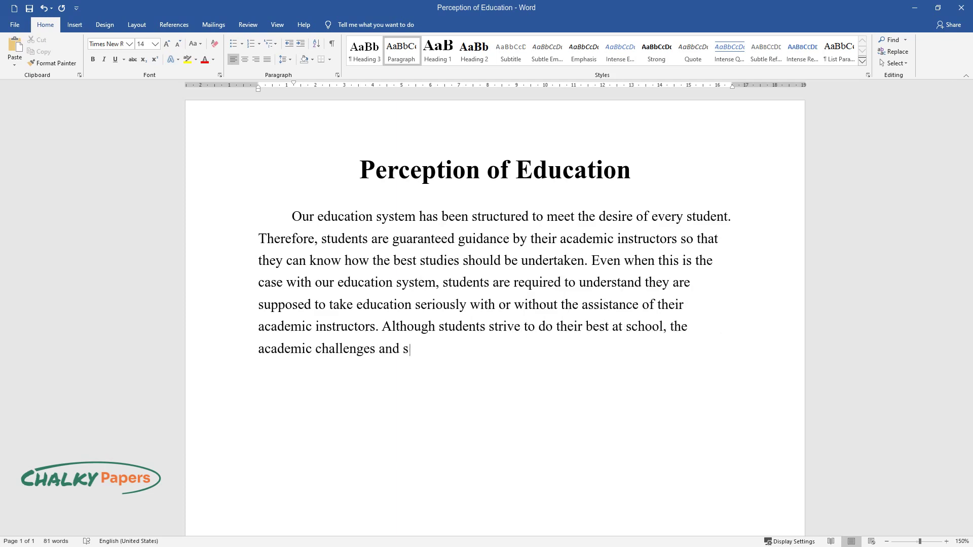
type("uccesses, as well as the obstacles th")
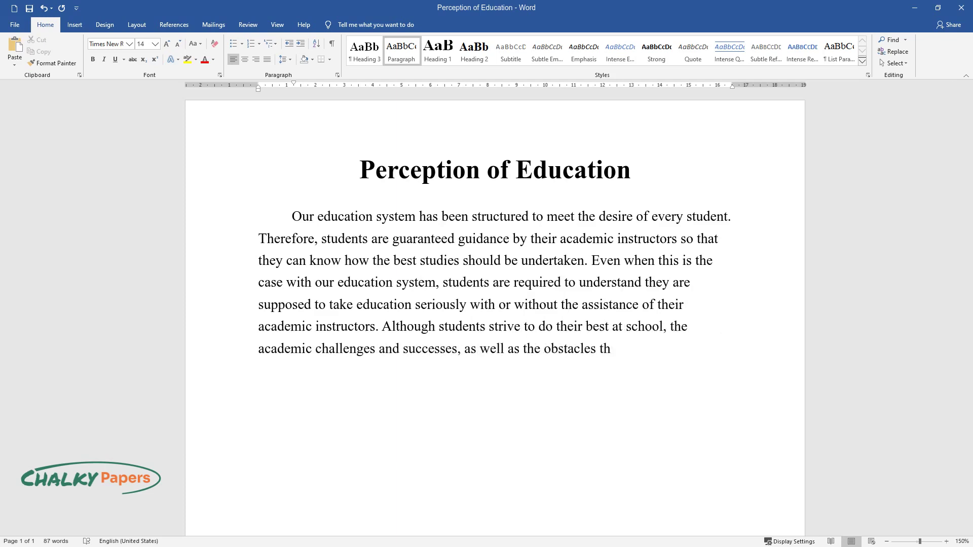
type("ey face every day, continue to impac")
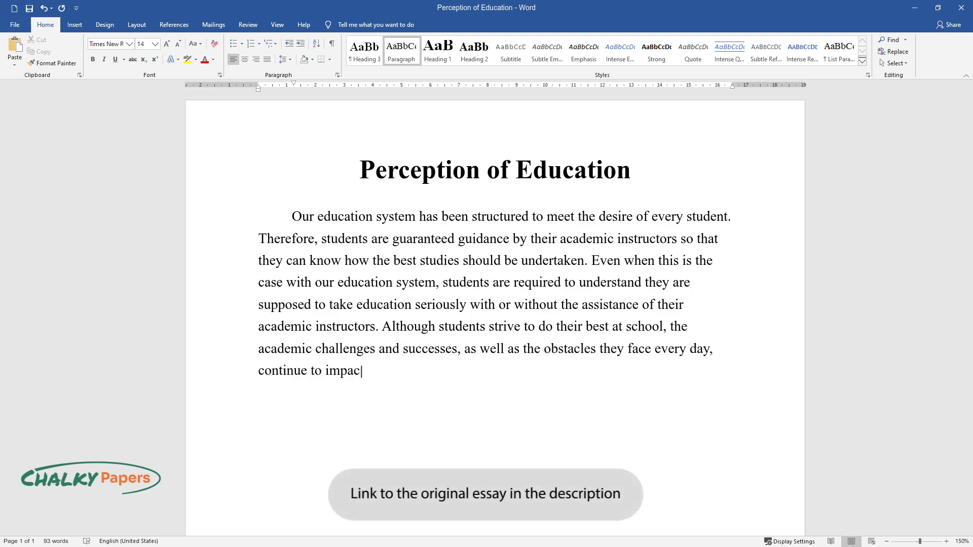
type("t their ability of students especial")
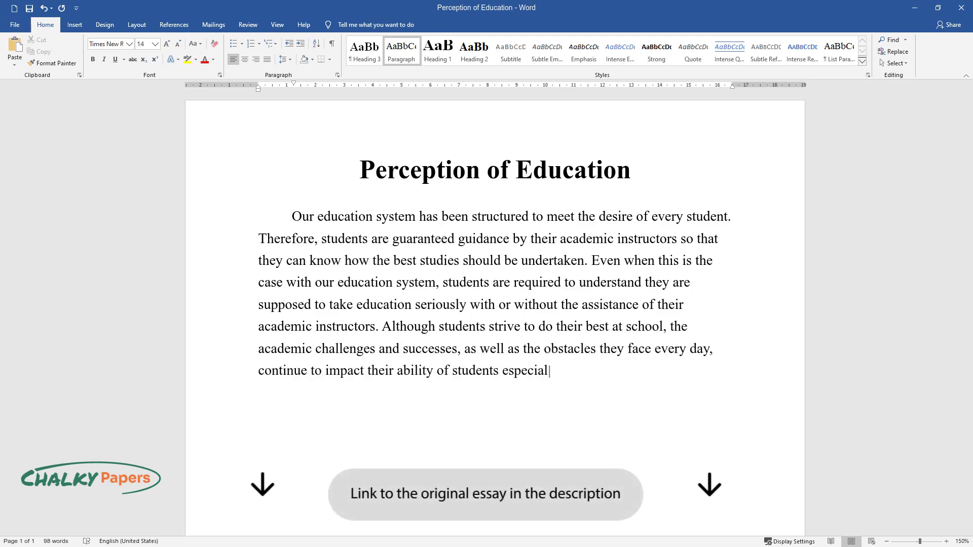
type("ly when students are set to achieve t")
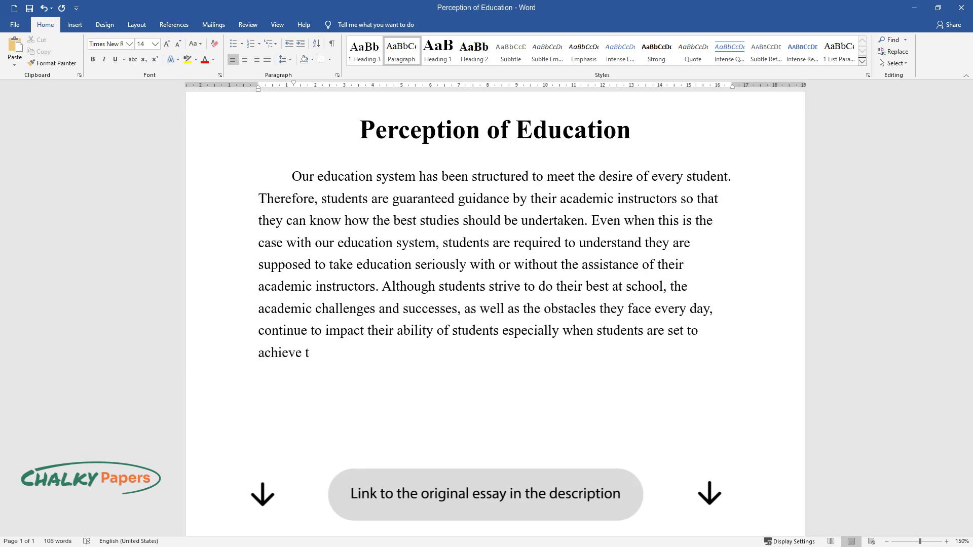
type("heir desired life goals.")
key("Return")
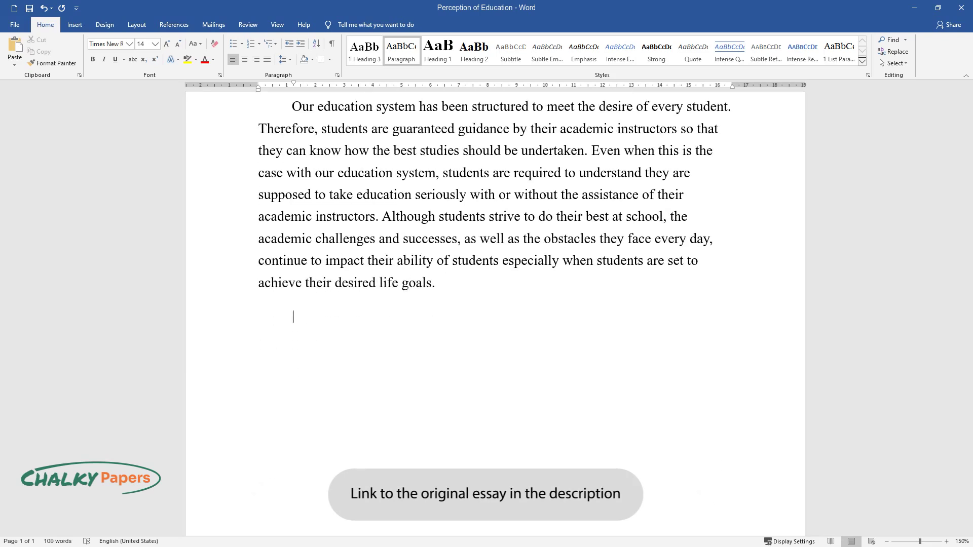
Step: Write the 'As a student' paragraph ending 'will be compromised eventually.' and start a new one
type("As a student, I have always")
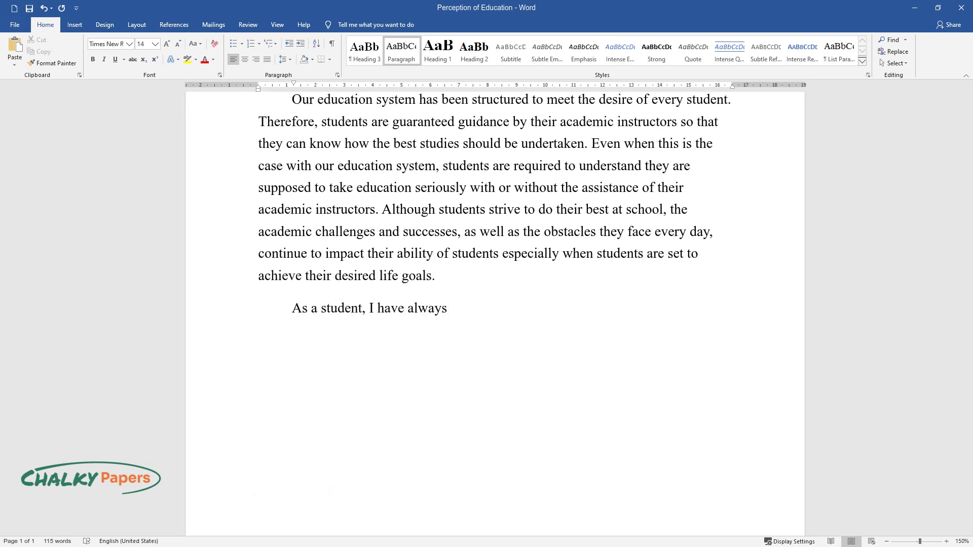
type(" put a lot of emphasis on my studies")
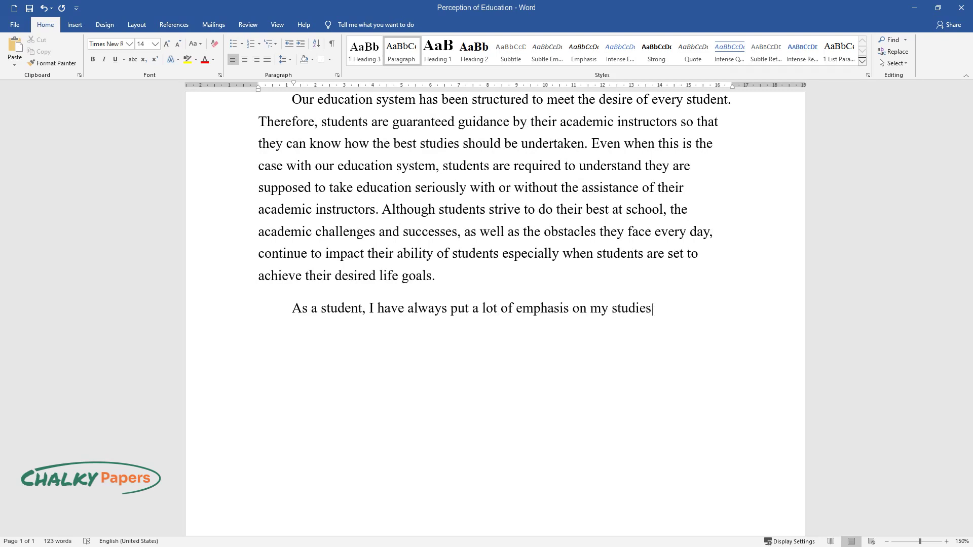
type(" the same way other student")
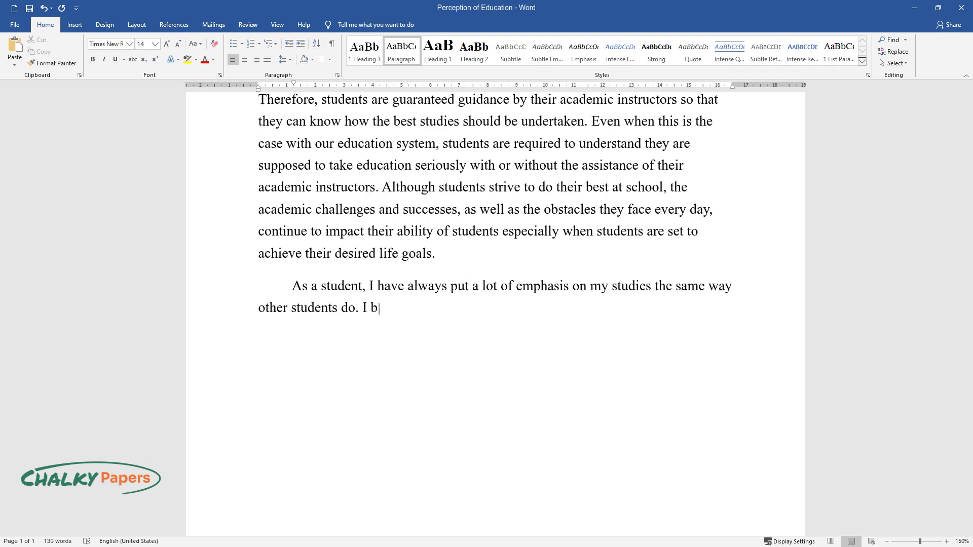
type("s do. I believe in concentrating on my studi")
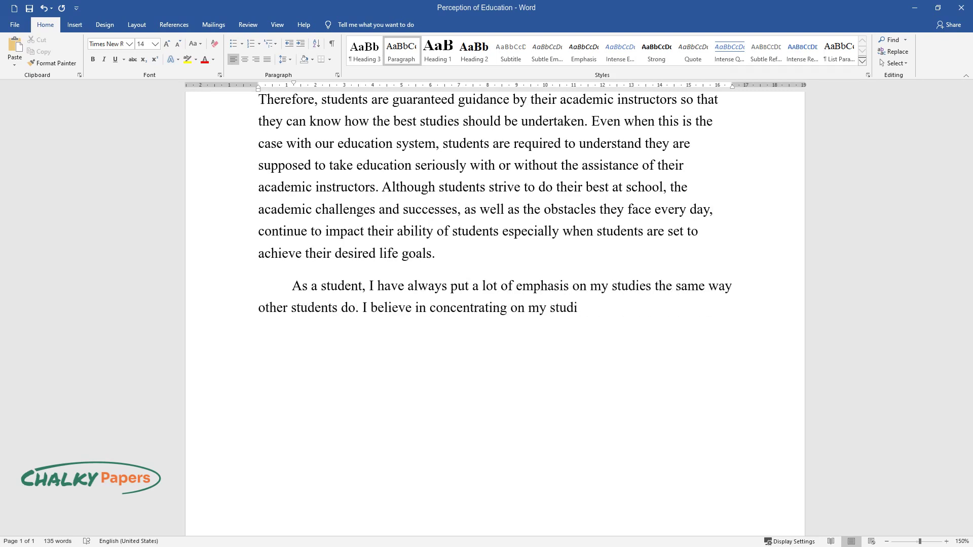
type("es even when my classmates")
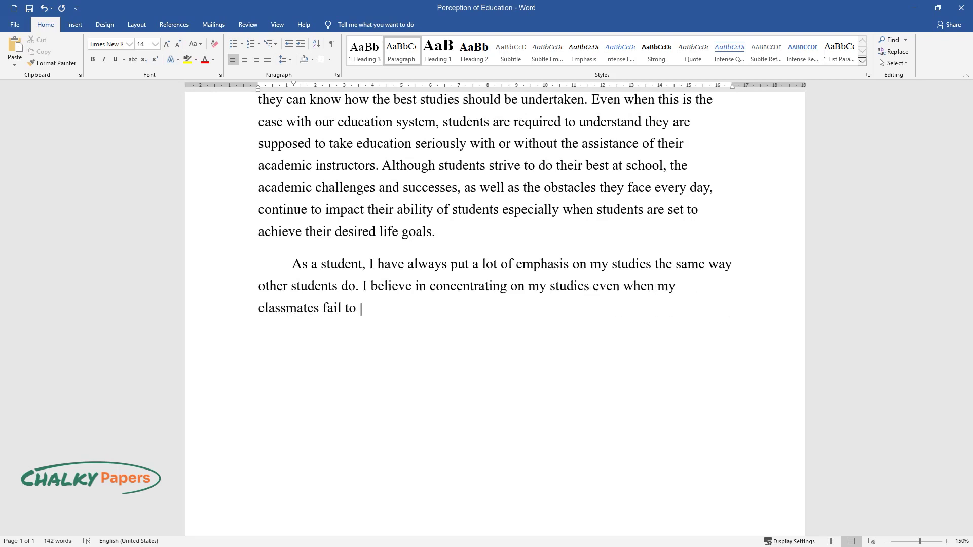
type(" fail to discuss the concepts taught to us by our teacher. Today, I continue to take my")
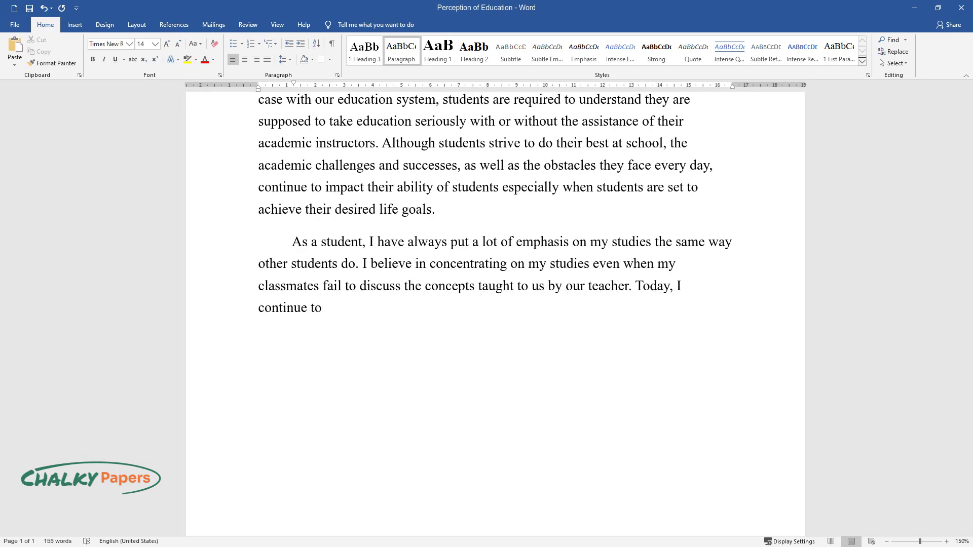
type(" studies seriously because I look forward to achieving specifi")
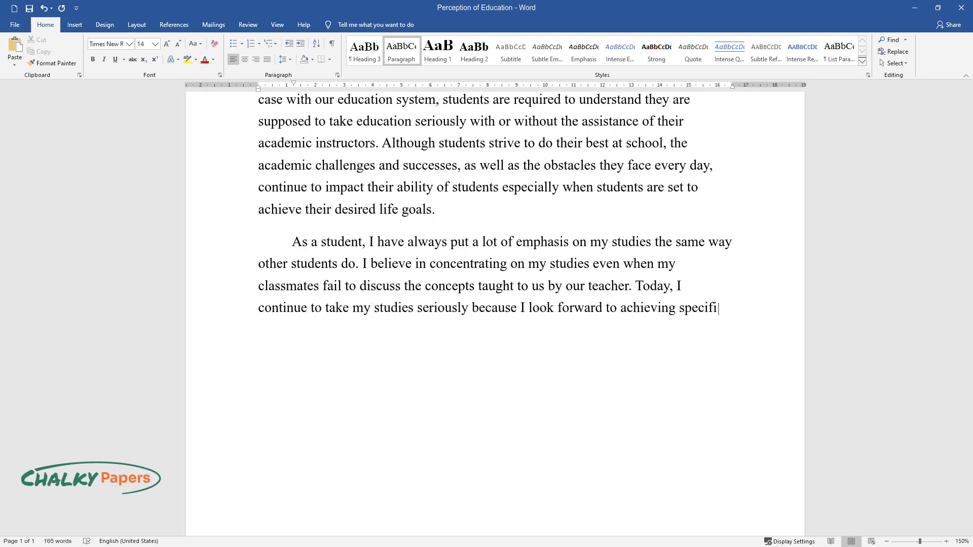
type("c goals after I am done with my stu")
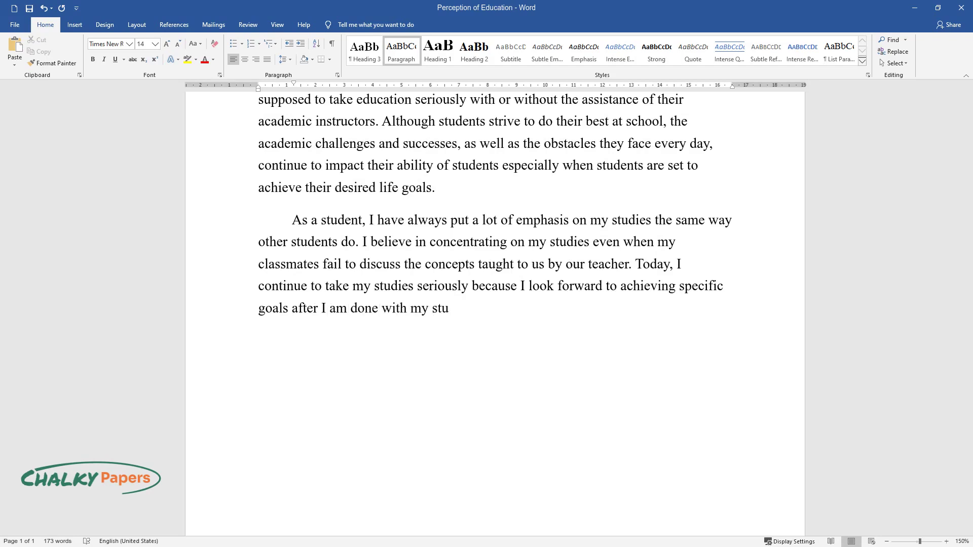
type("dies. However, I understand that if")
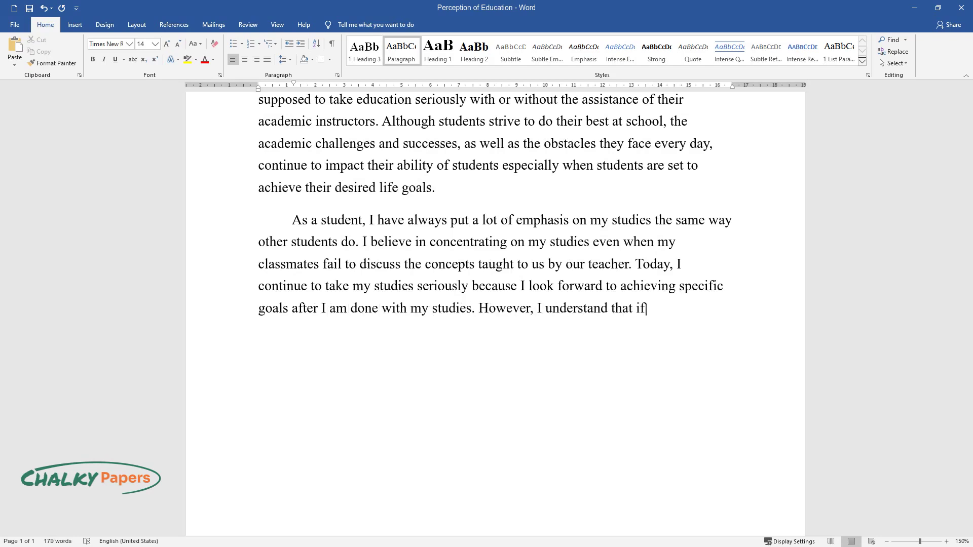
type(" I fail to provide appropriate solu")
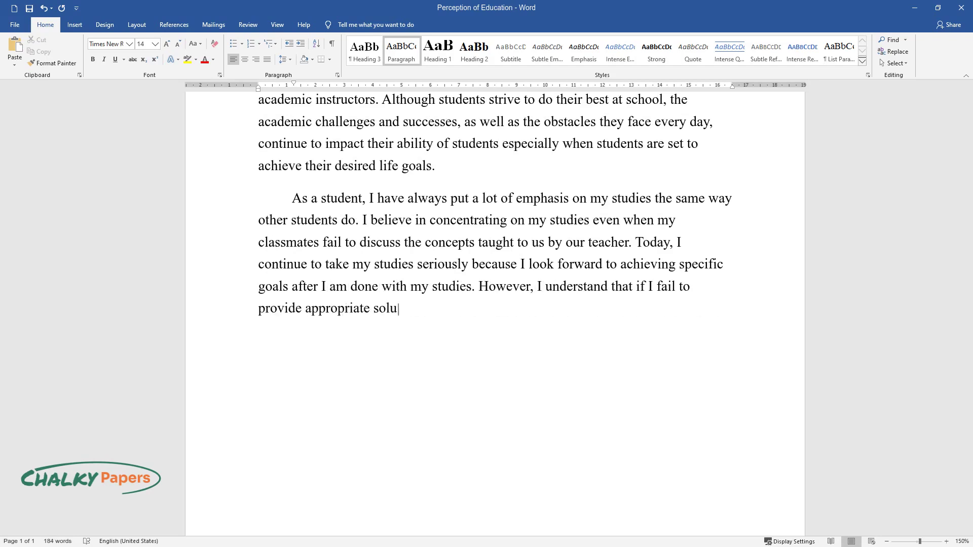
type("tions to some of the key academic c")
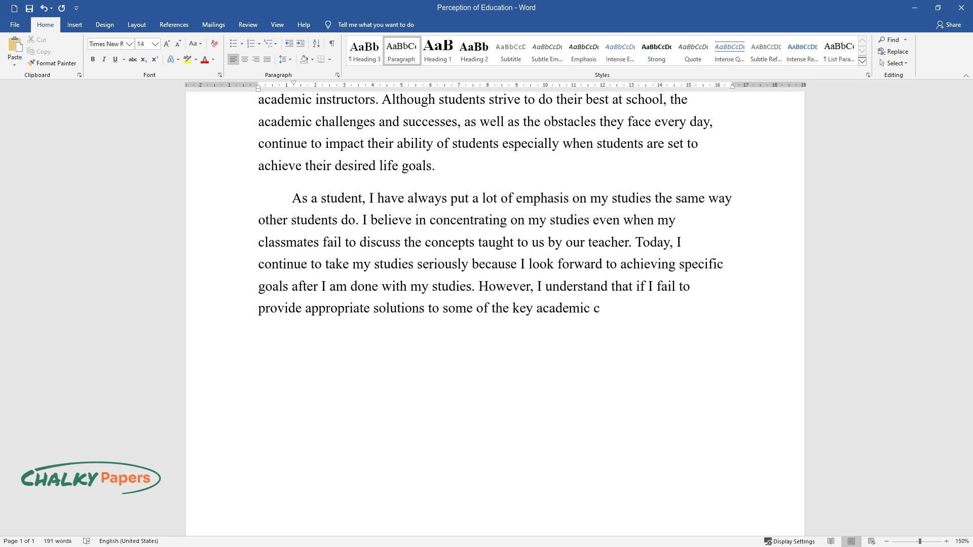
type("hallenges that have been affecting m")
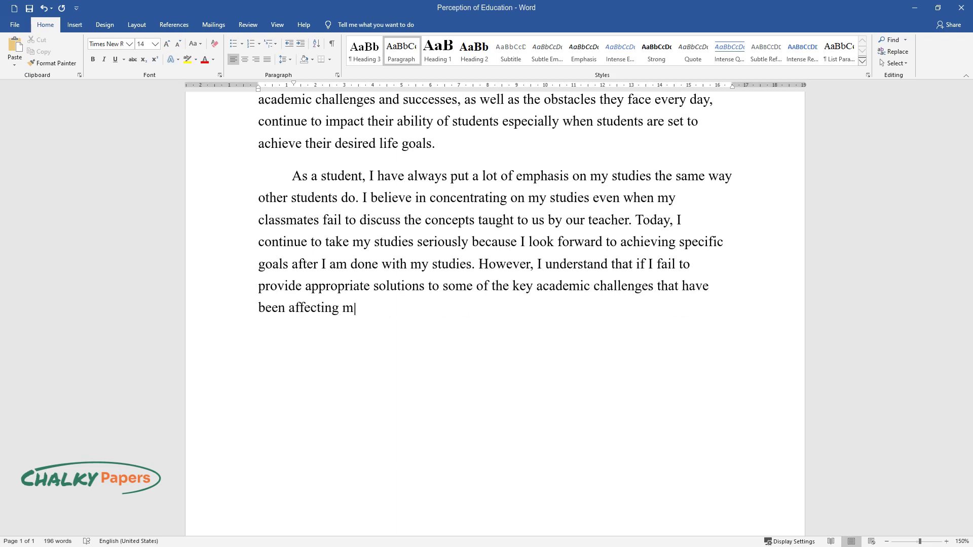
type("y studies, I would be disadvantaged")
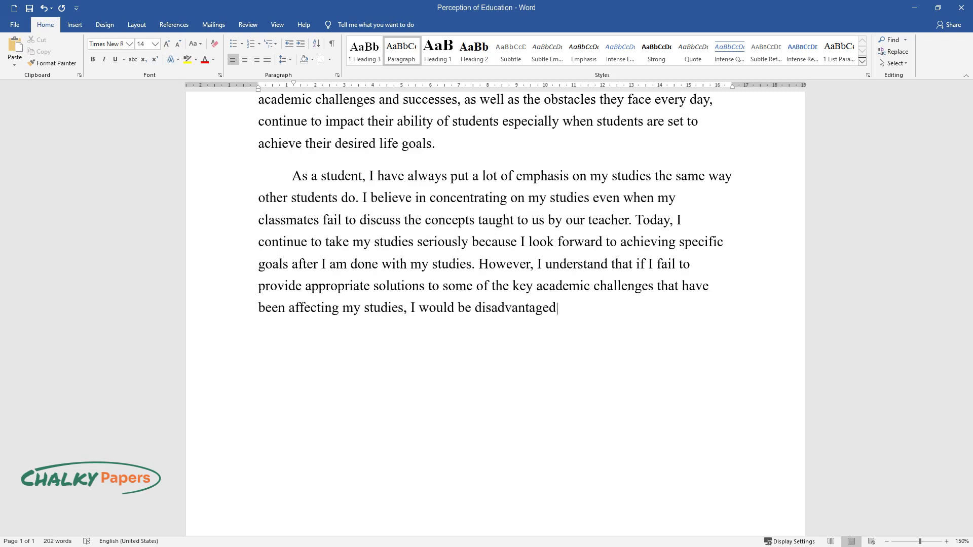
type(" as a student. Failure to tackle the academic challenges I ha")
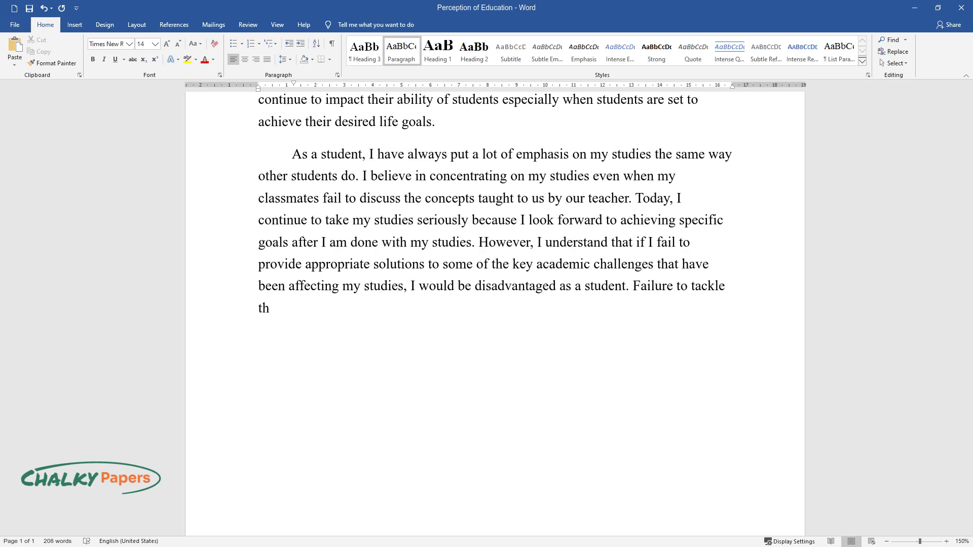
type("ve always")
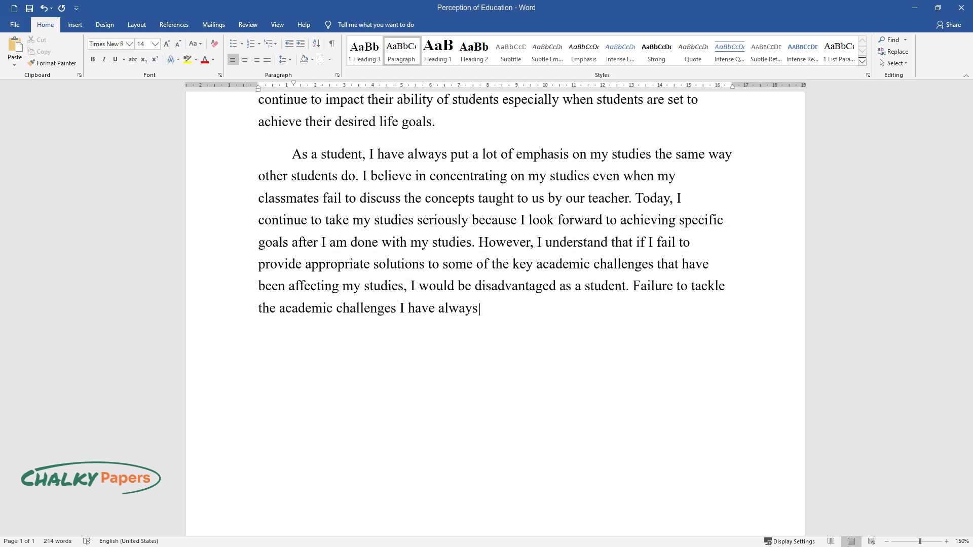
type(" faced as a student means that my a")
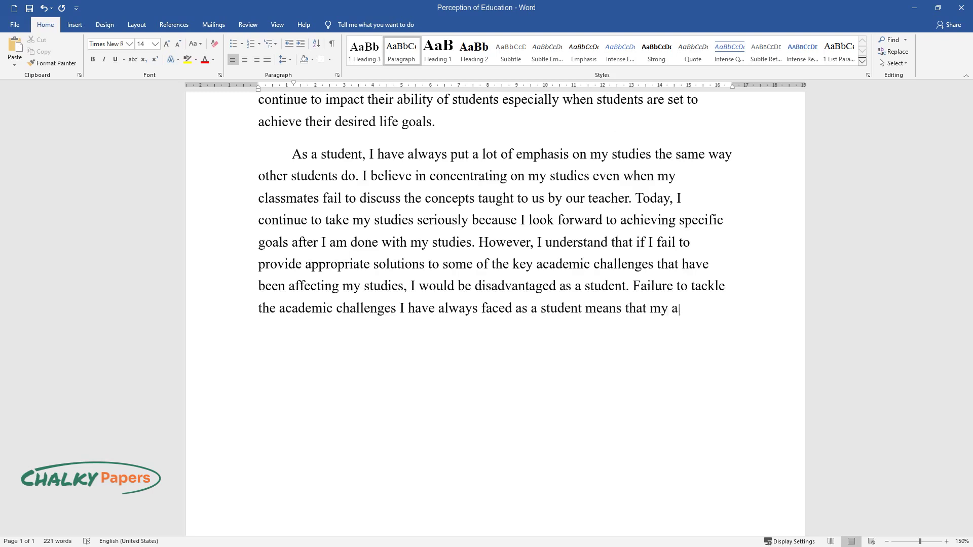
type("bility to achieve the goals I desir")
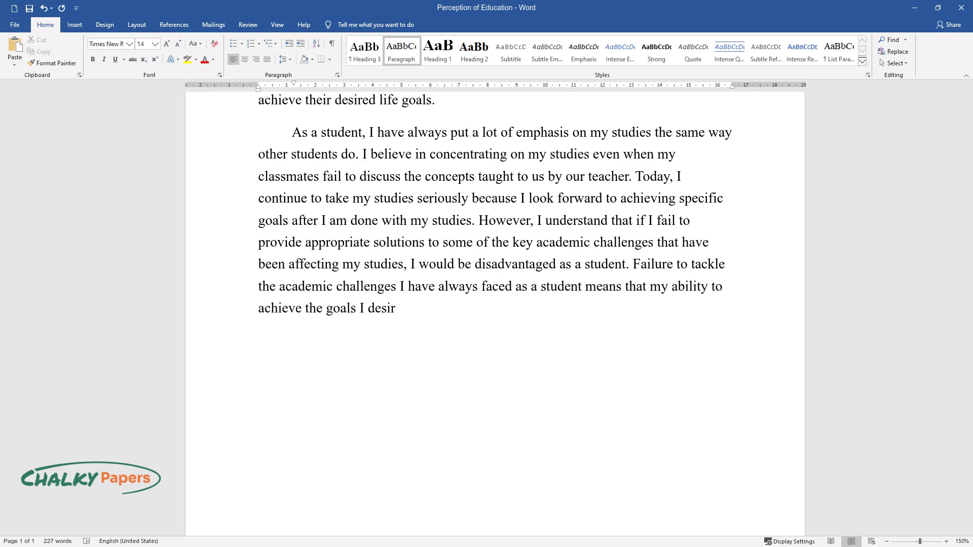
type("e will be compromised eventually.")
key("Return")
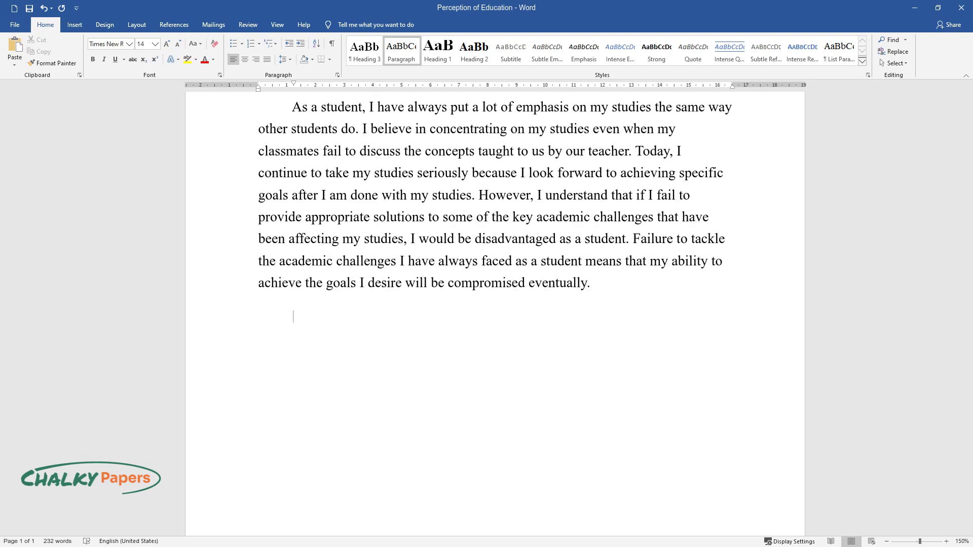
Step: Write the 'Procrastination on assignments' paragraph ending 'organize my study schedule.' and start another
type("Procrastination o")
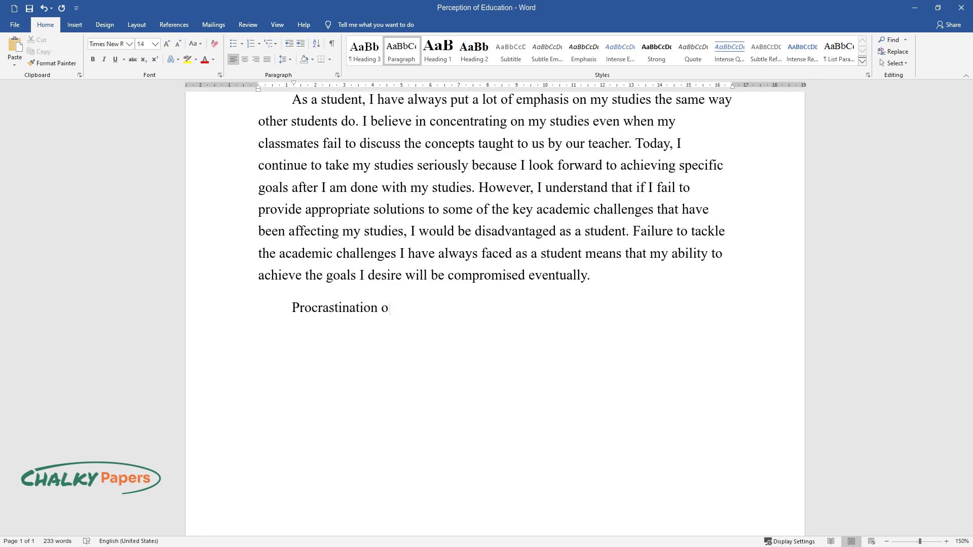
type("n assignments is a key challenge th")
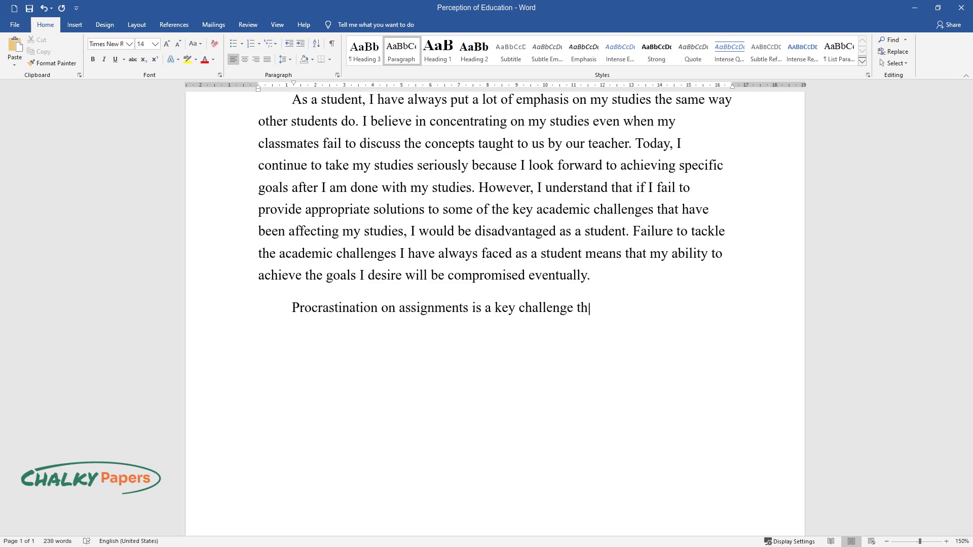
type("at has been affecting my ability to focus on my studies. Suppose I fail ")
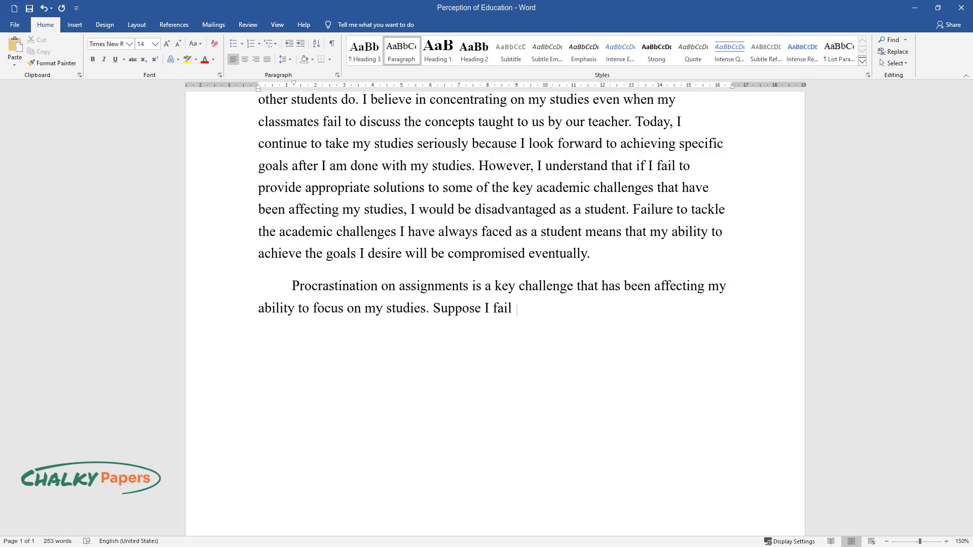
type("to do my assignments on time and as ")
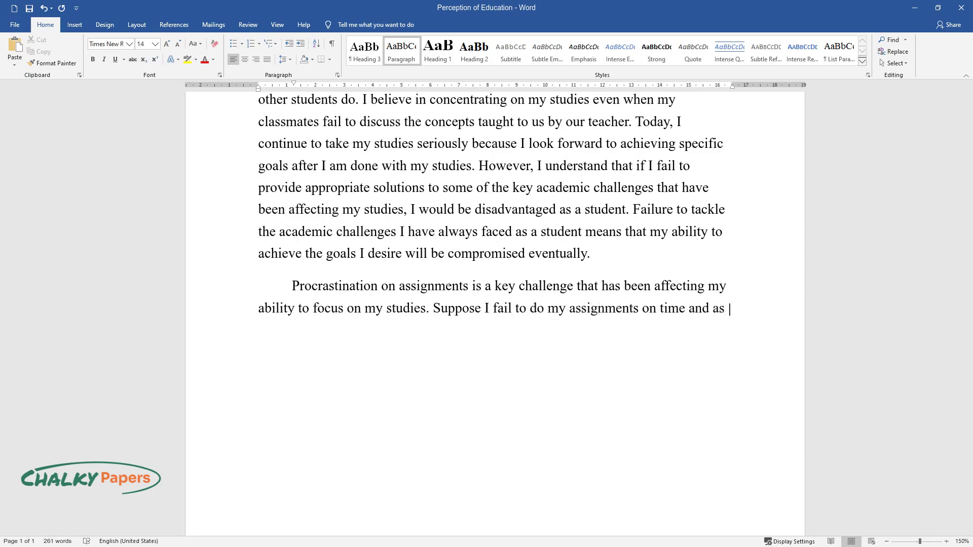
type("required, I understand it would be difficult to achieve the life goals")
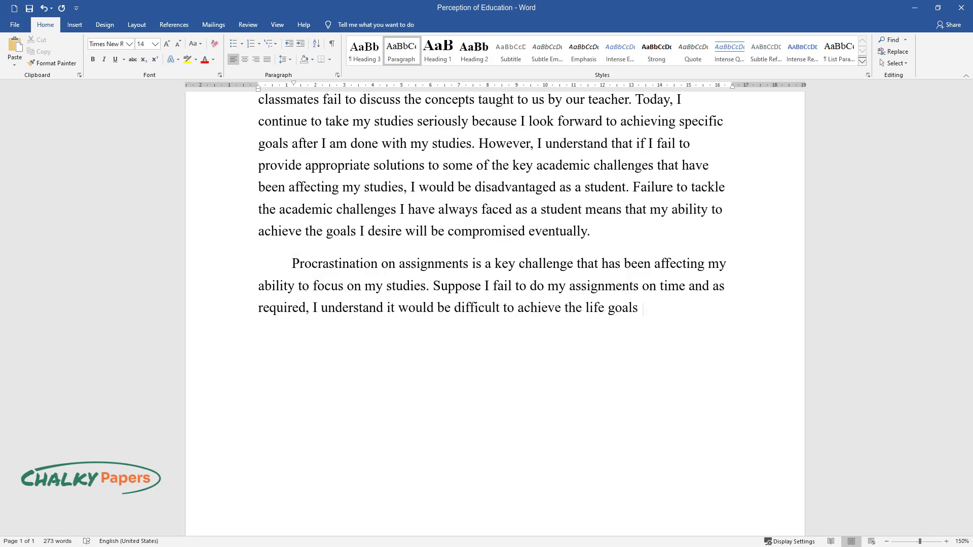
type(" I intend to achieve in the future. I have also had cha")
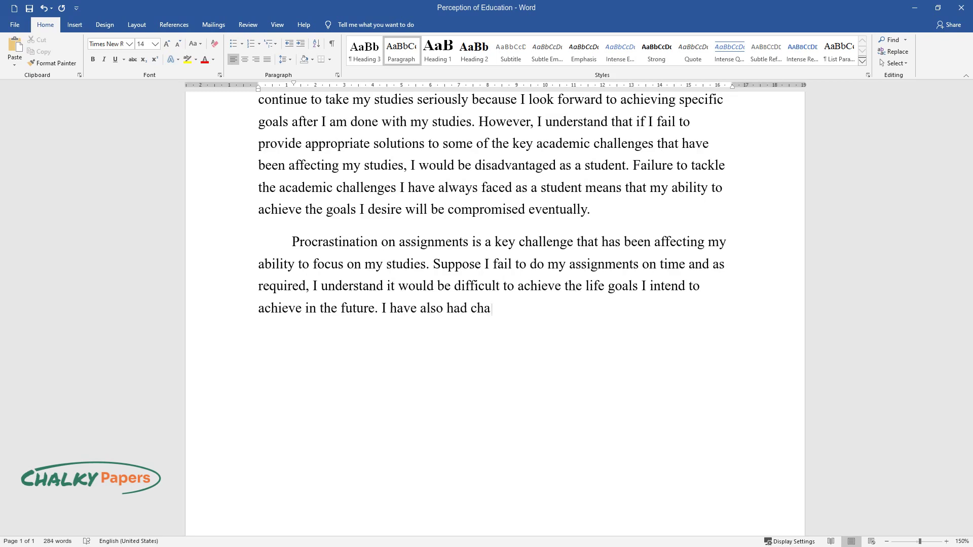
type("llenges with my study schedules esp")
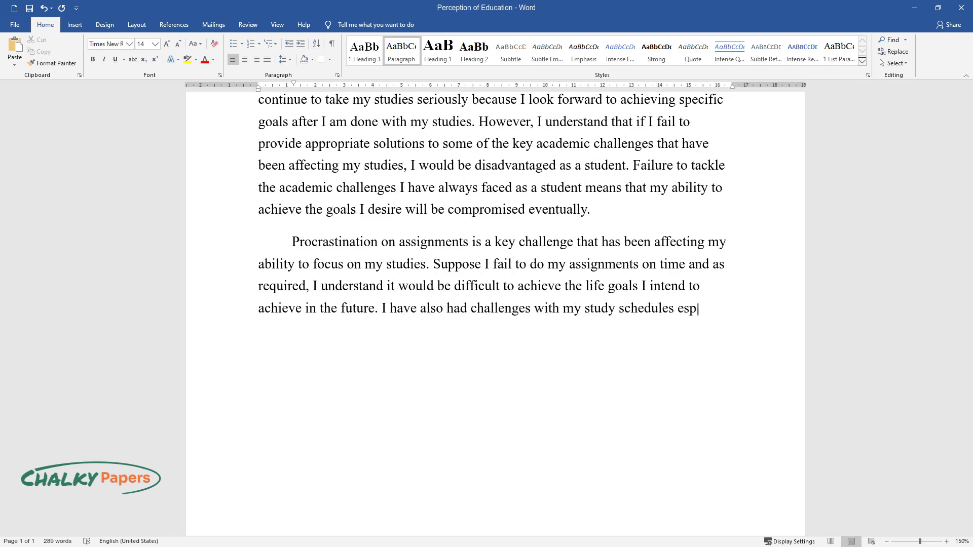
type("ecially when it comes to planning an")
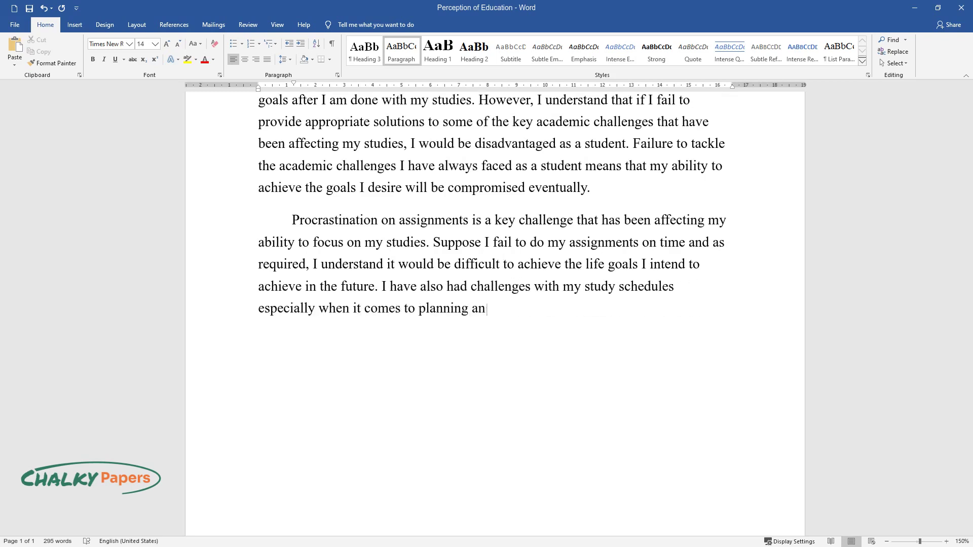
type("d organizing how I should study. Bec")
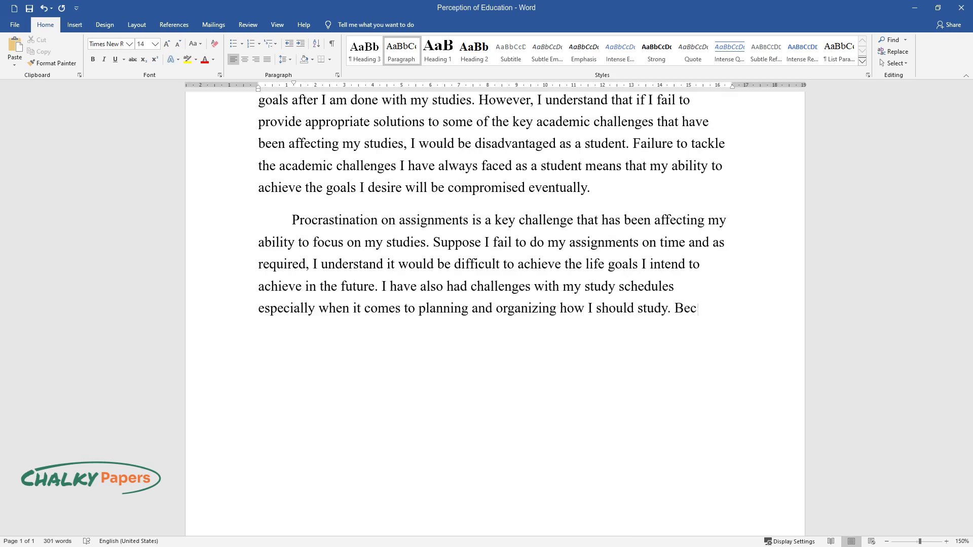
type("ause of my bad planning and organiz")
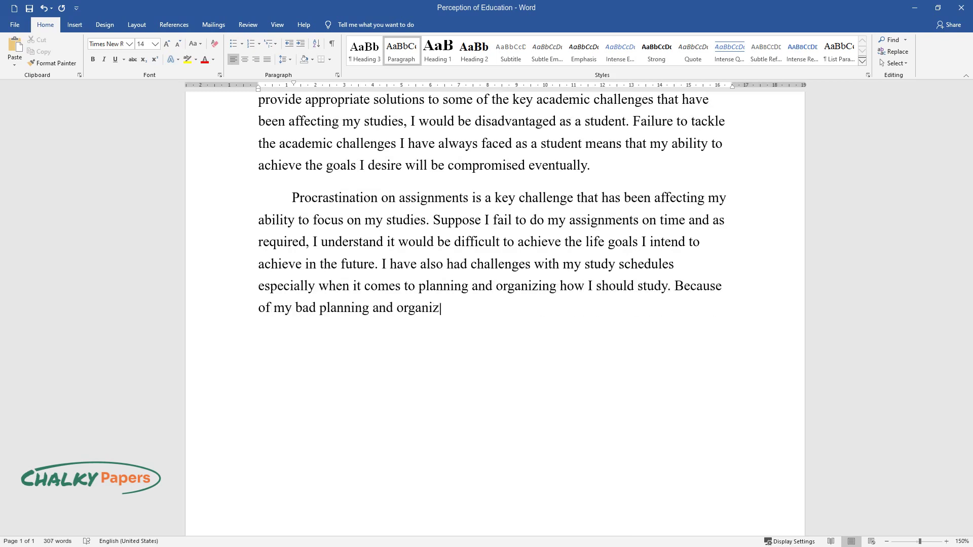
type("ation skills, I noted that I would e")
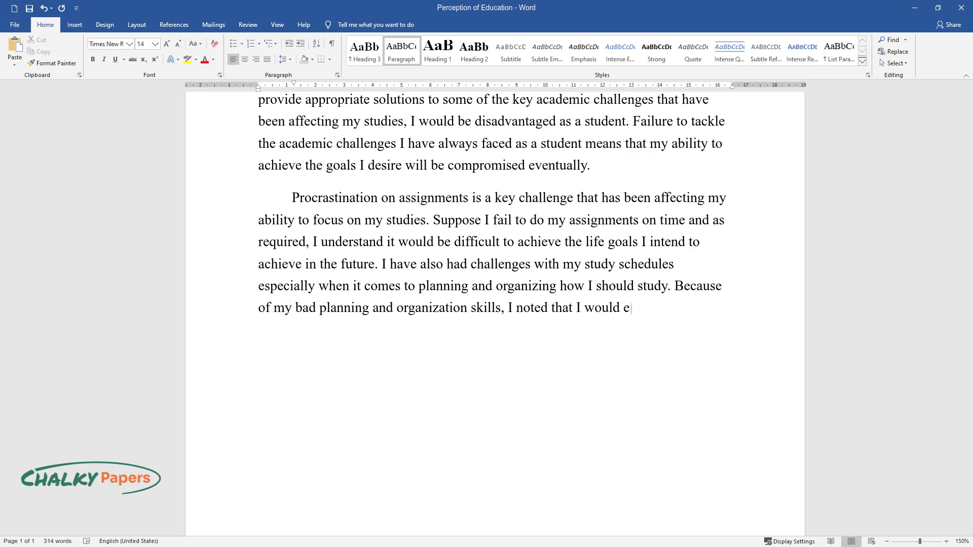
type("nd up procrastinating on assignments")
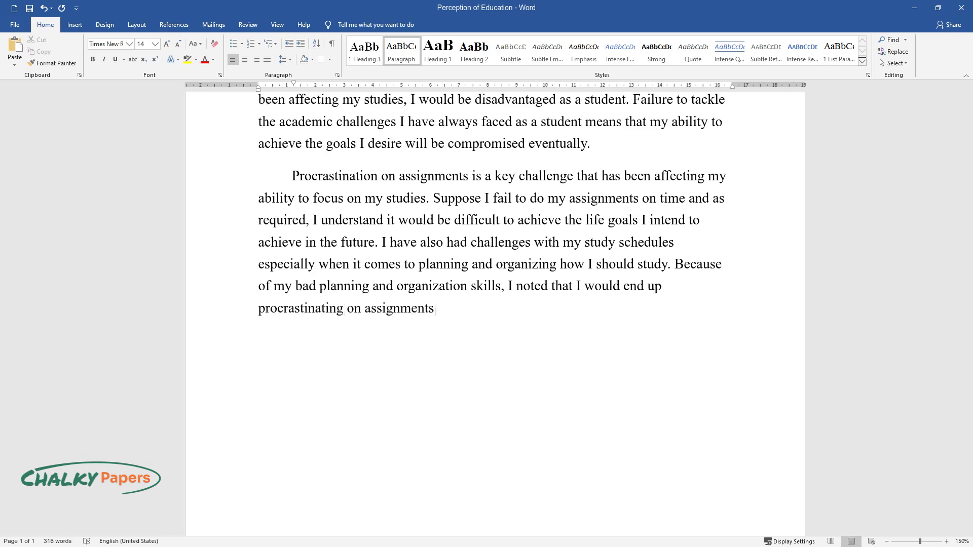
type(". Thus, I believe that I am obliged ")
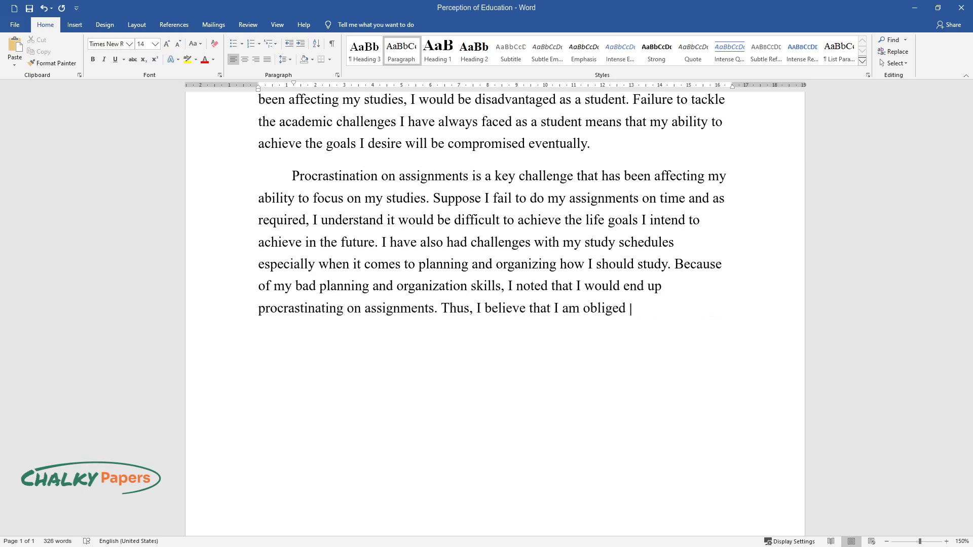
type("to improve how I should be managing")
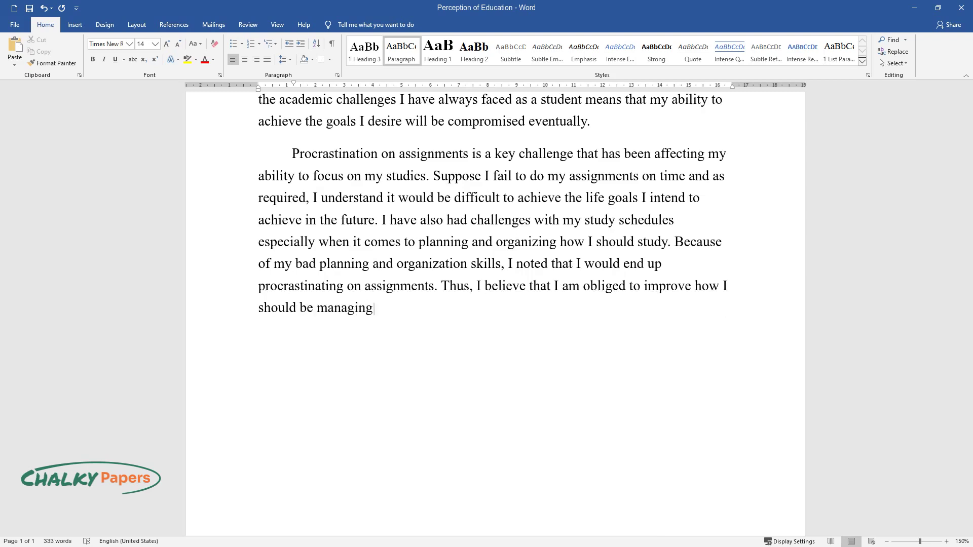
type(" my studies. Without a proper manage")
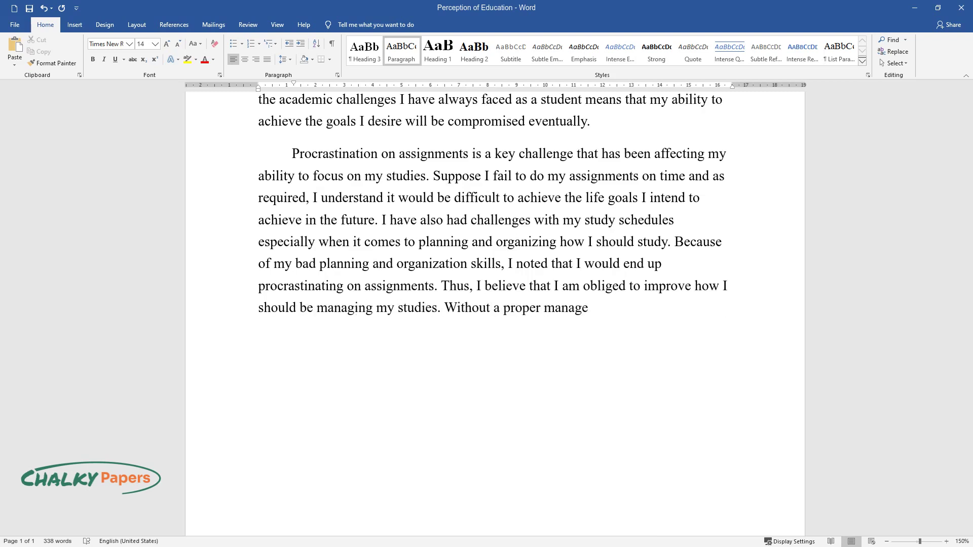
type("ment schedule for my studies, I unde")
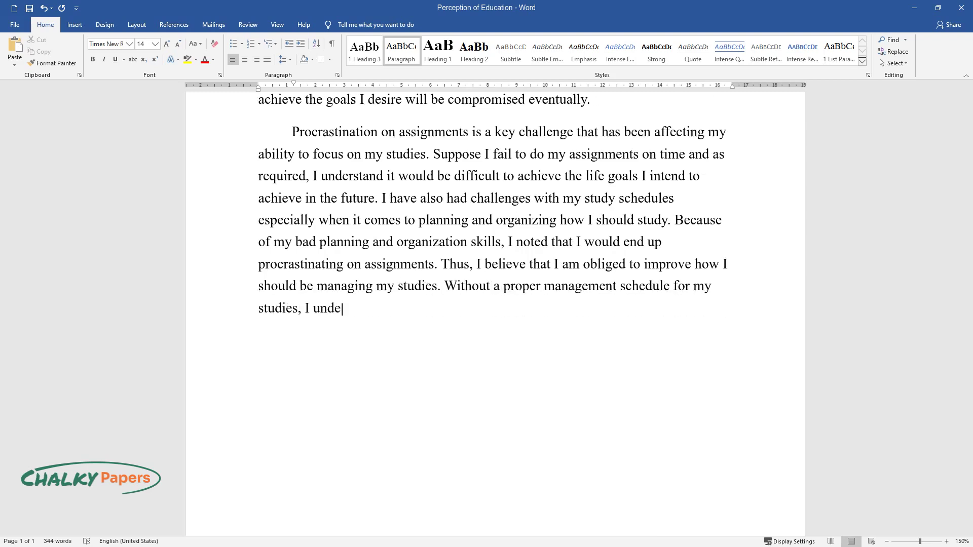
type("rstand I would still fail to plan ")
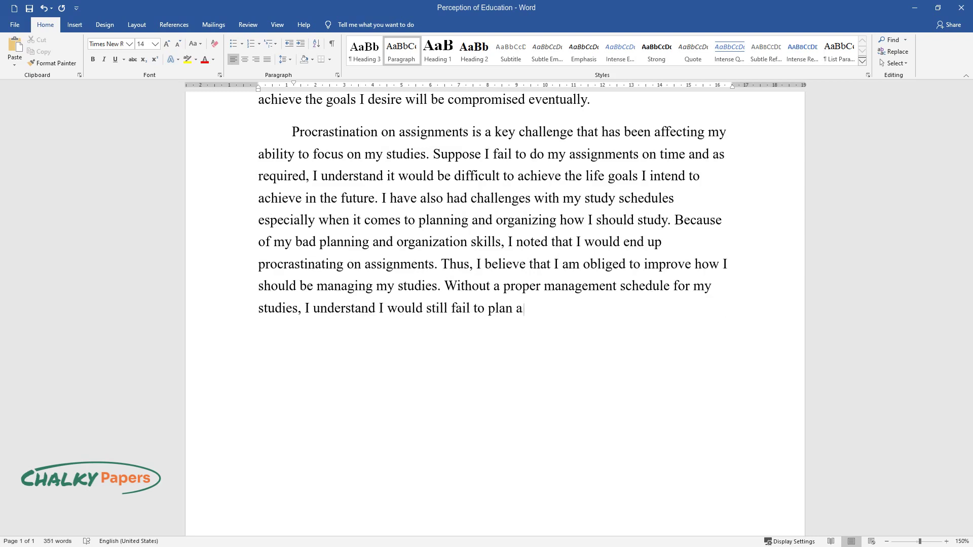
type("and organize my study schedule.")
key("Return")
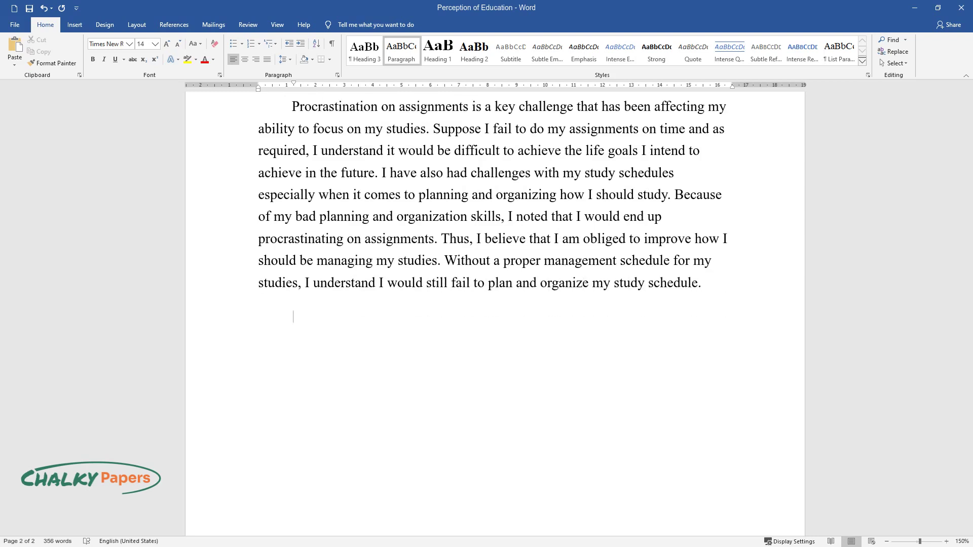
Step: Write the paragraph 'The academic challenges I face as a student…' about contacting instructors
type("The academic challenges I face as a student have alway")
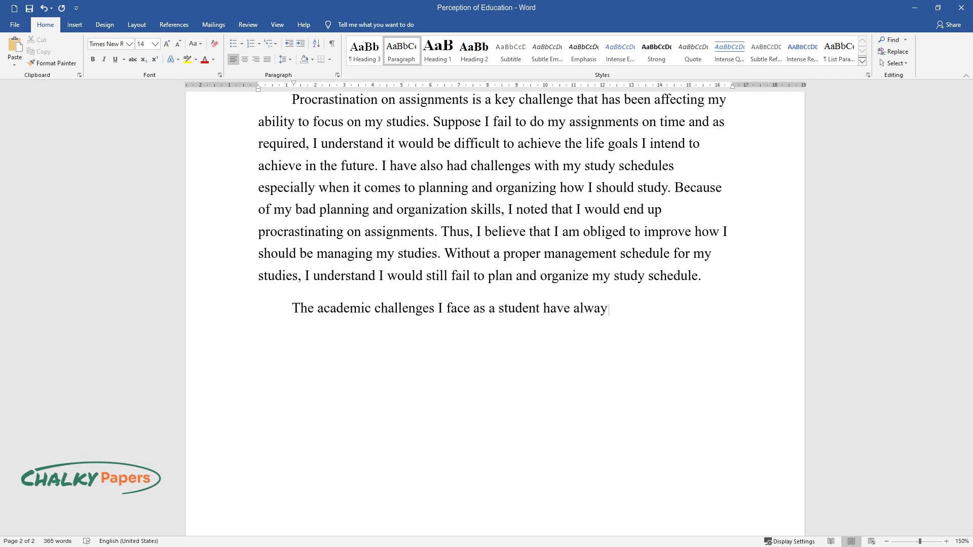
type("s pushed me to communicate with my ")
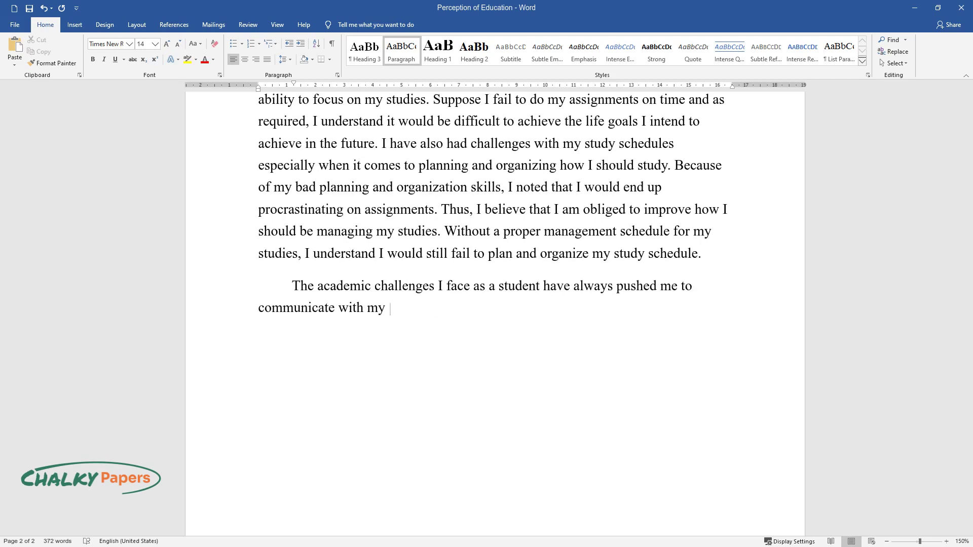
type("academic instructors. When I feel t")
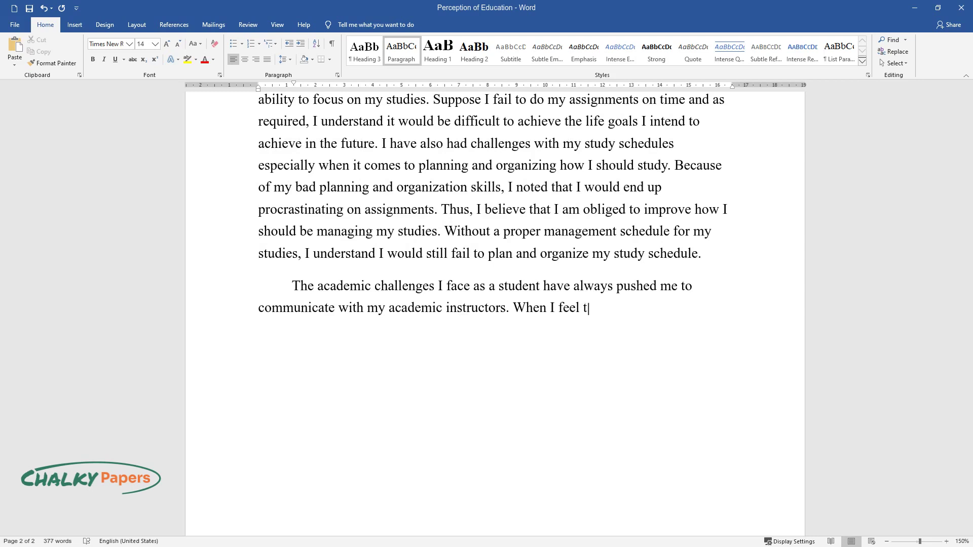
type("hat I need some clarity on")
type(" a partic")
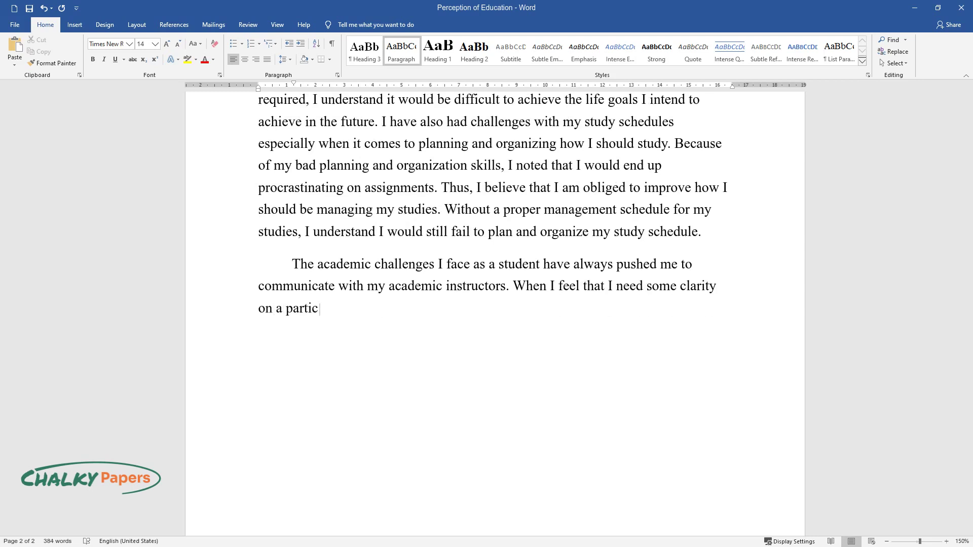
type("ular subject in one of my courses, I")
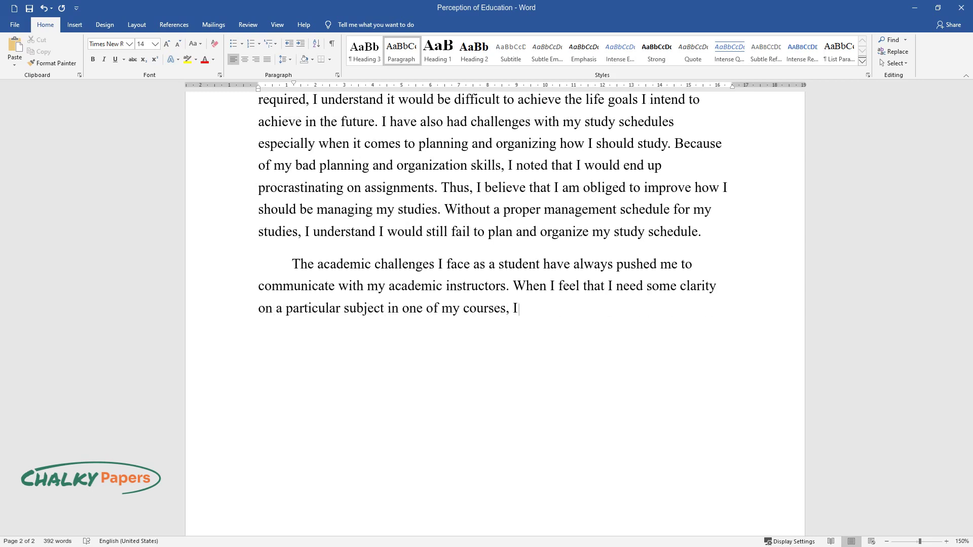
type(" have been contacting my academic i")
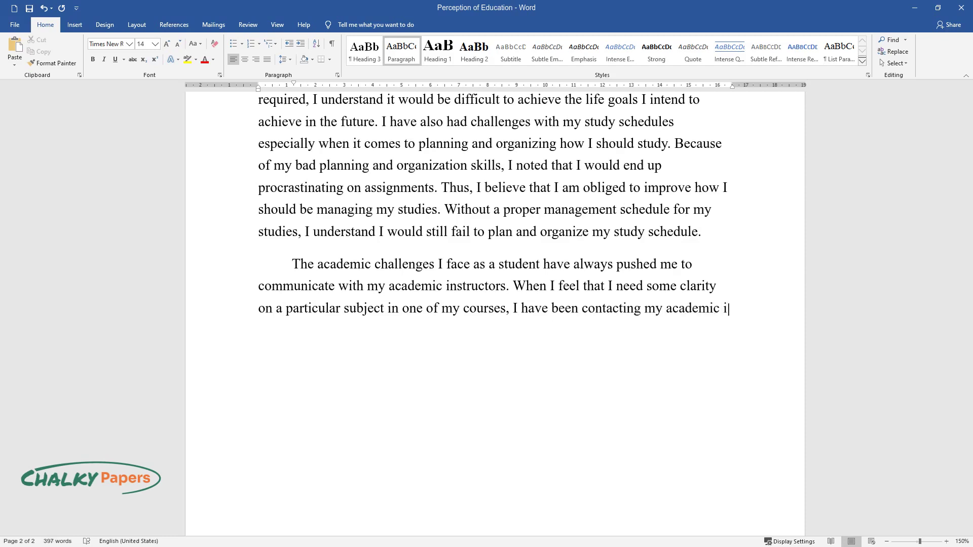
type("nstructors for clarity and directio")
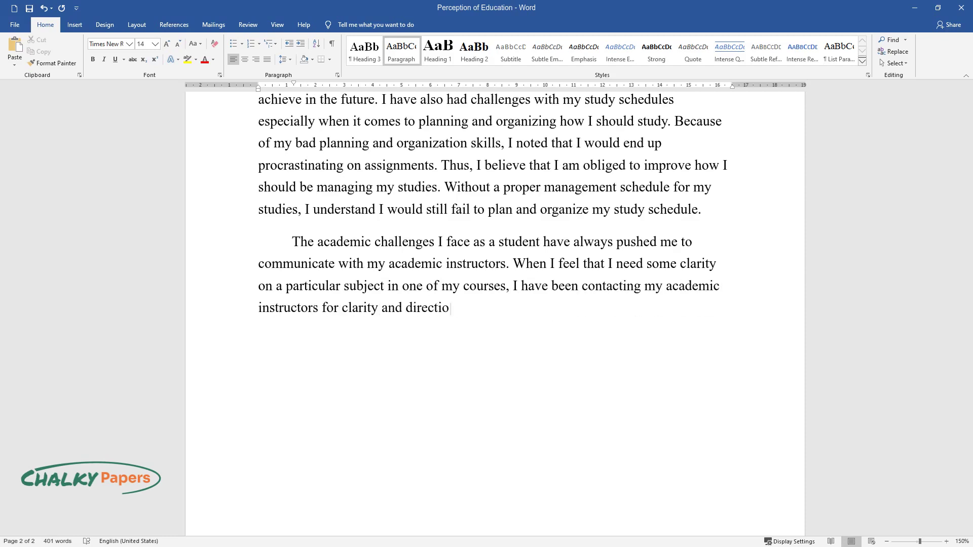
type("n. Nowadays, I believe in setting m")
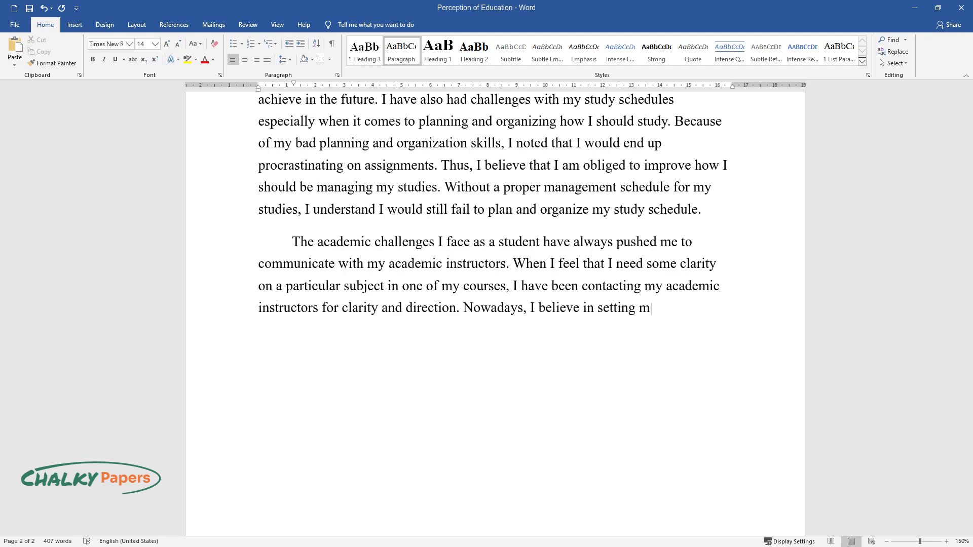
type("y academic priorities right because I do not believe in quitting once")
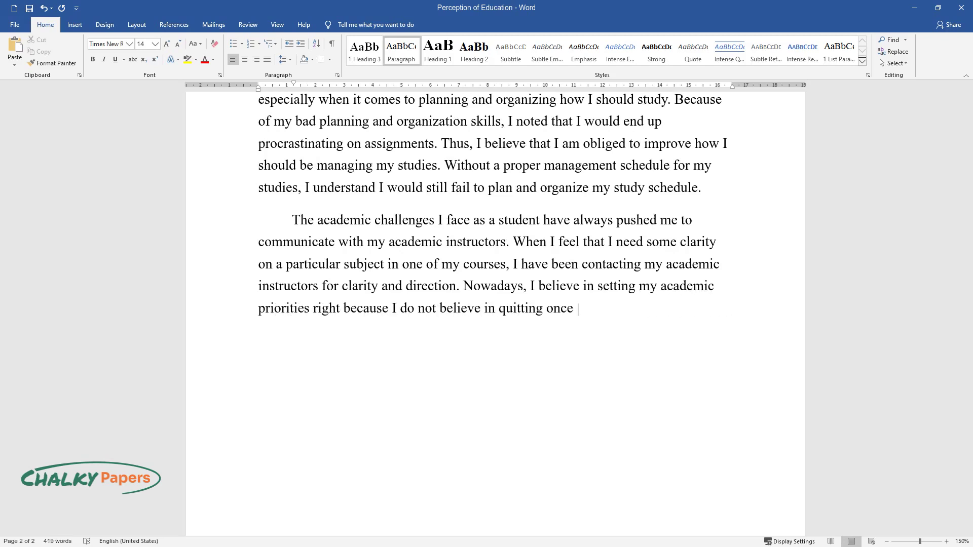
type(" I begin to study a particular subje")
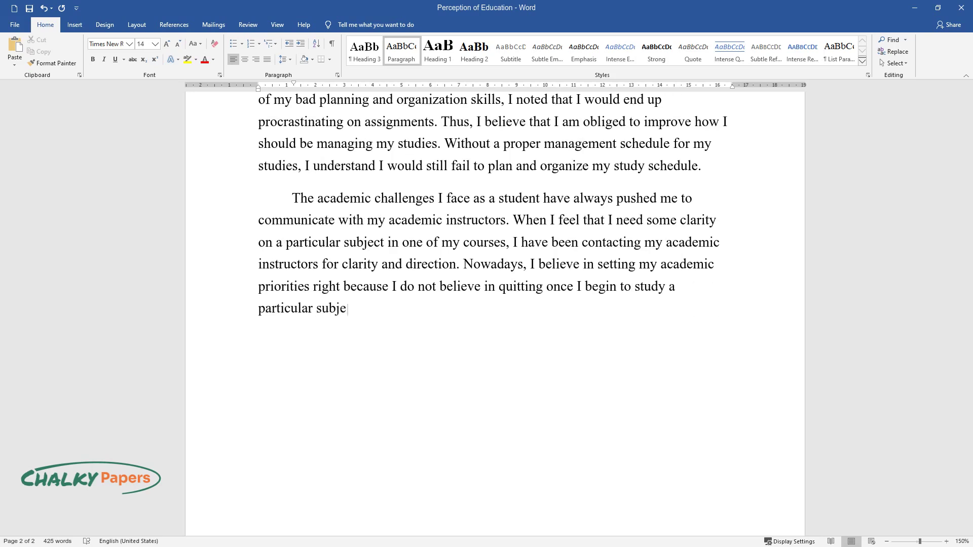
type("ct. I, therefore, study the same wa")
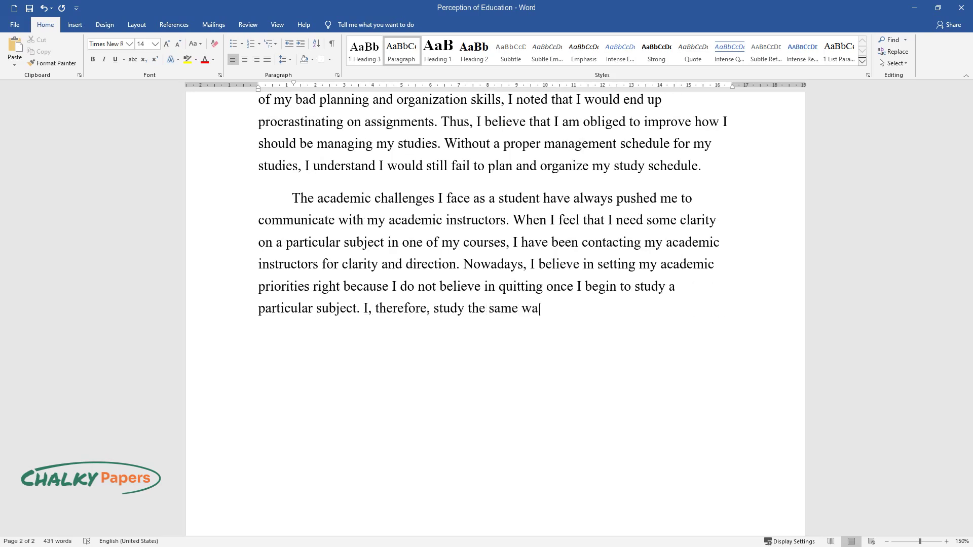
type("y focused students do so that I can become an accomplished stu")
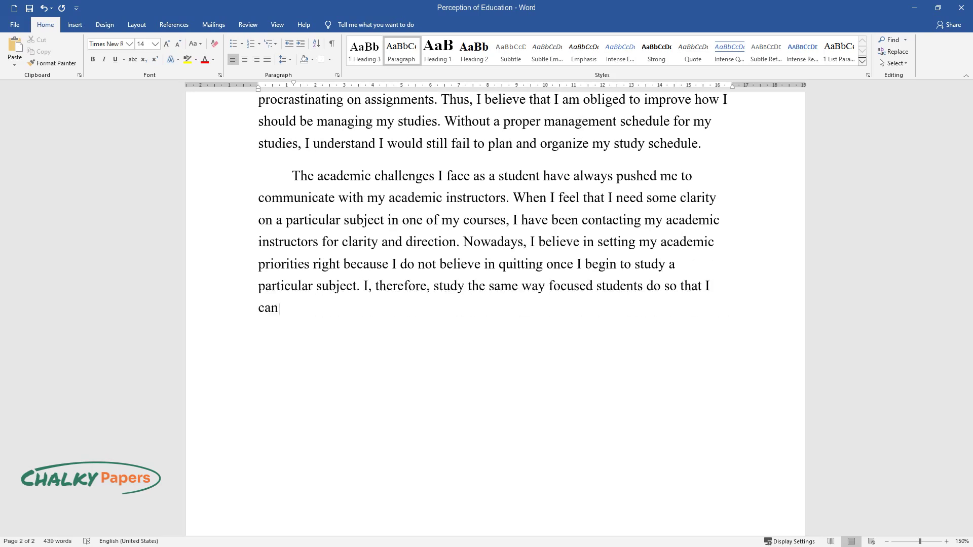
type("dent. On")
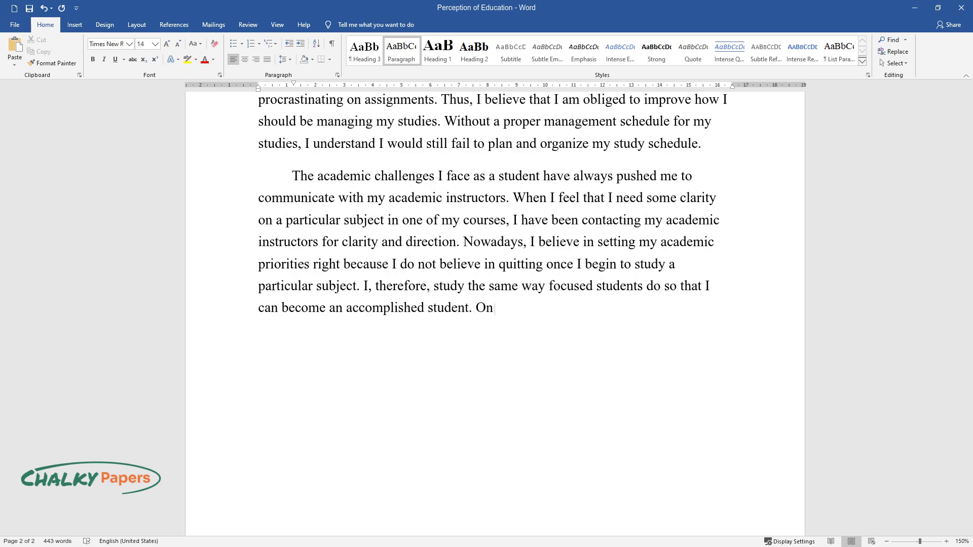
type("ce I have transformed to become an ")
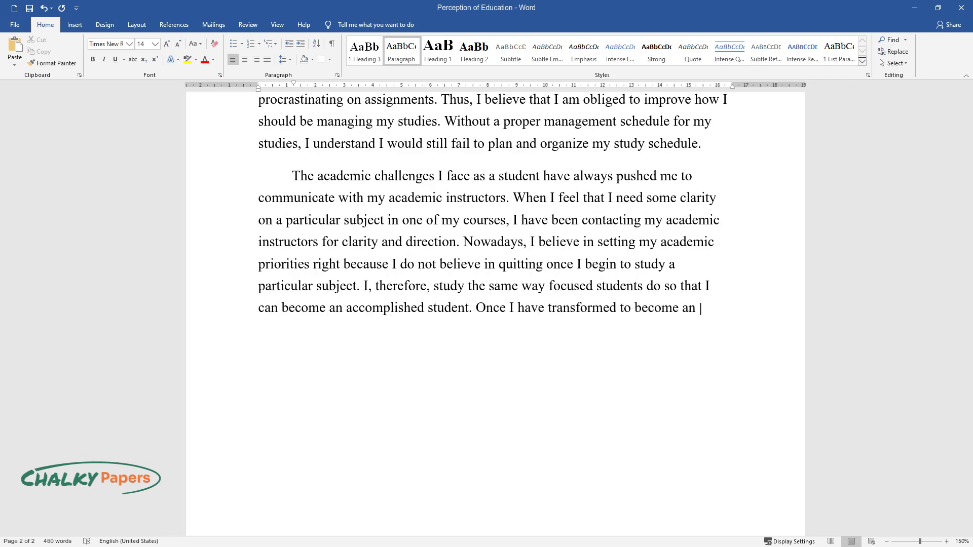
type("accomplished student, there would b")
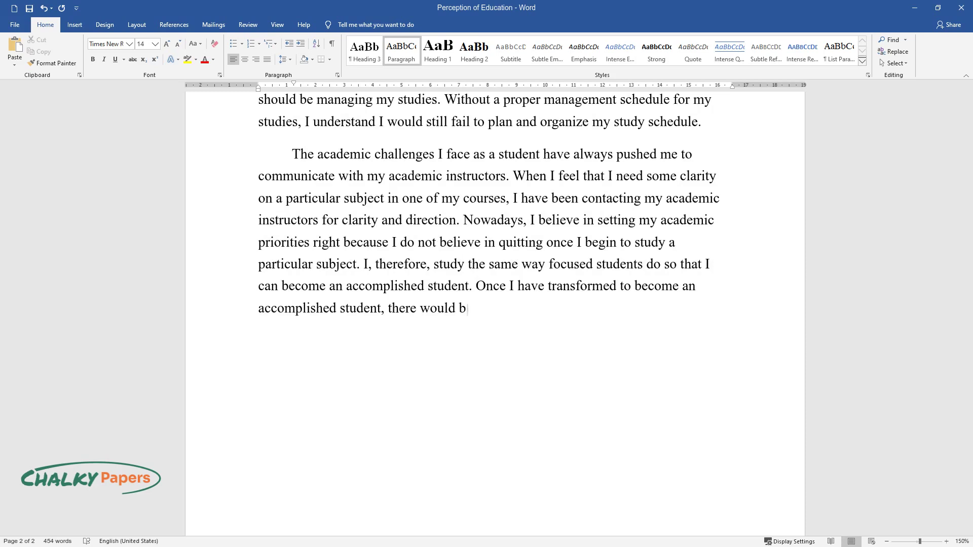
type("e a guarantee that I will achieve the goals I have always desired.")
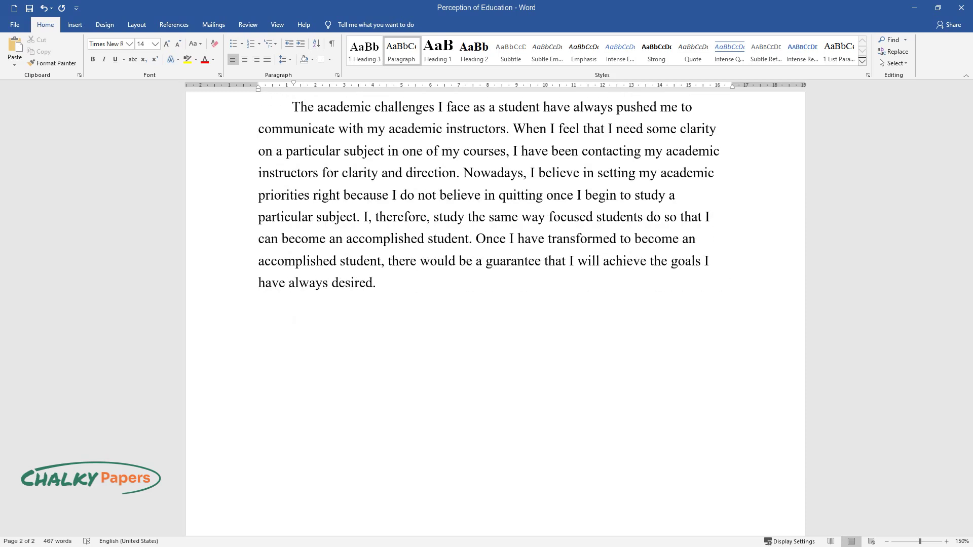
type("In conclusion,")
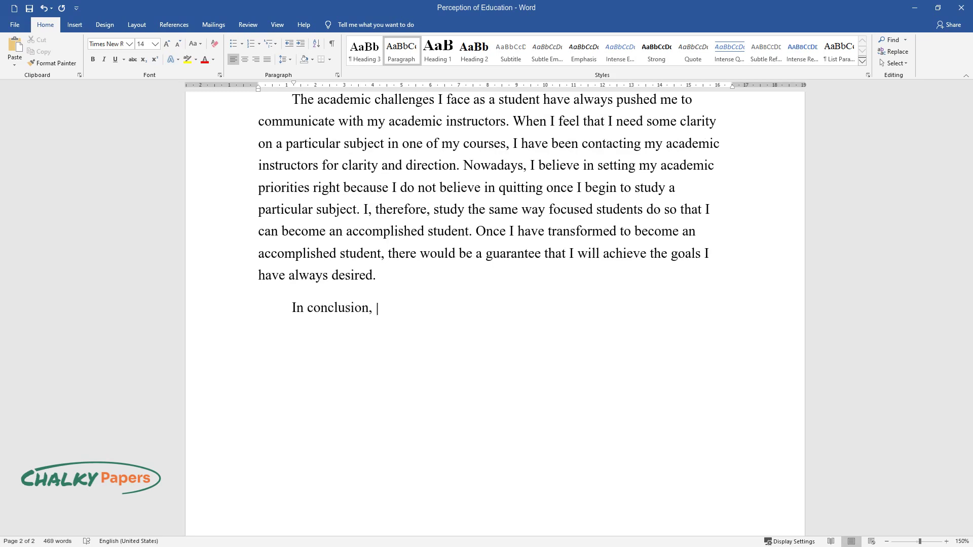
type(" I will continue to manage my study ")
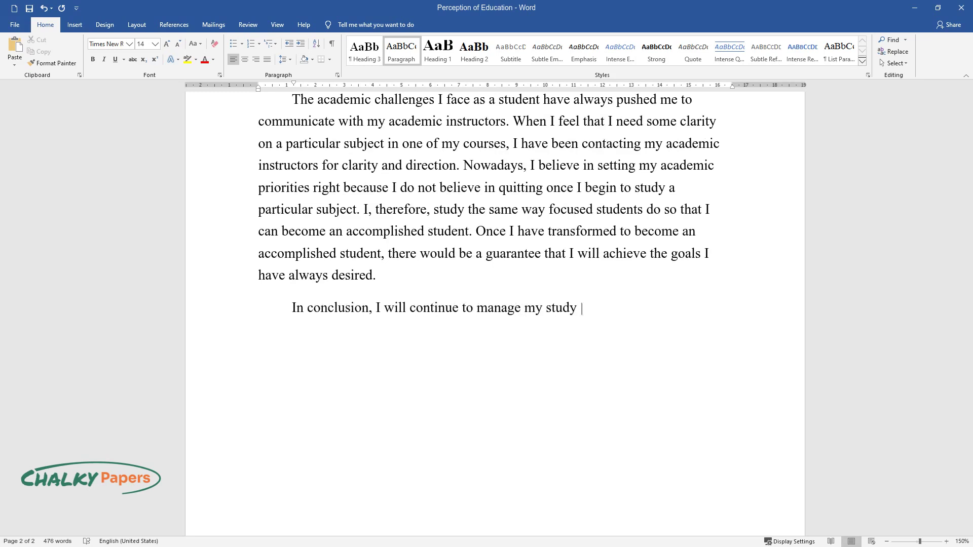
type("schedule so that I can get the best")
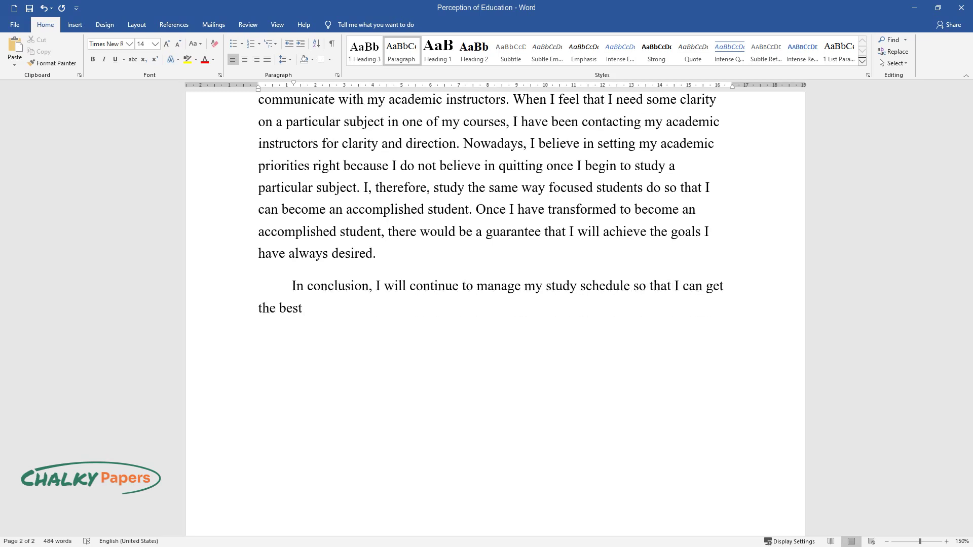
type(" out of my studies. Through proper ")
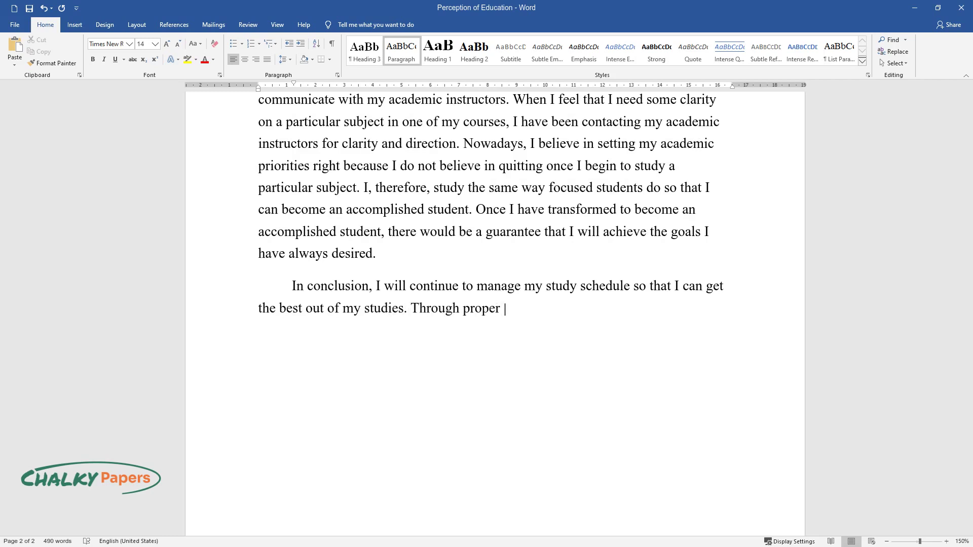
type("management of my study schedule, I ")
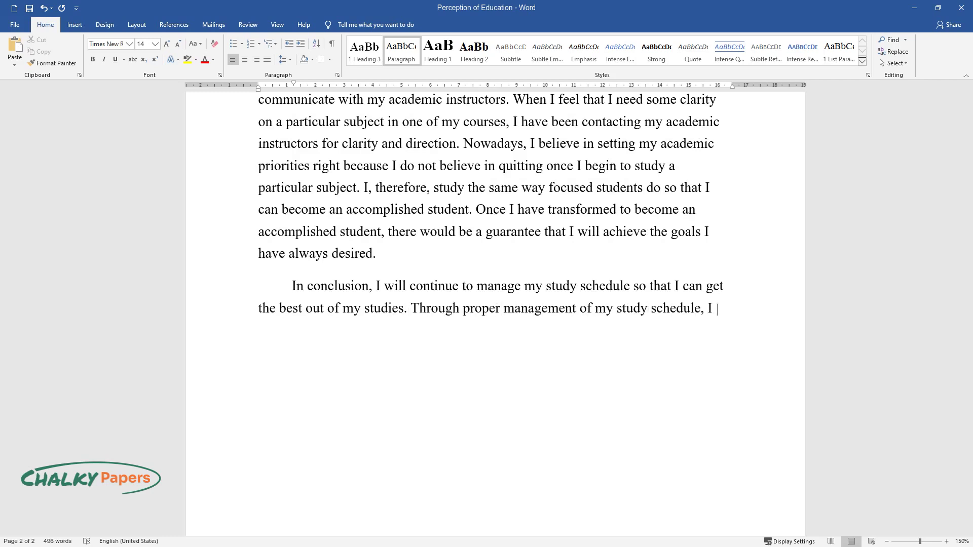
type("would plan and organize when and ho")
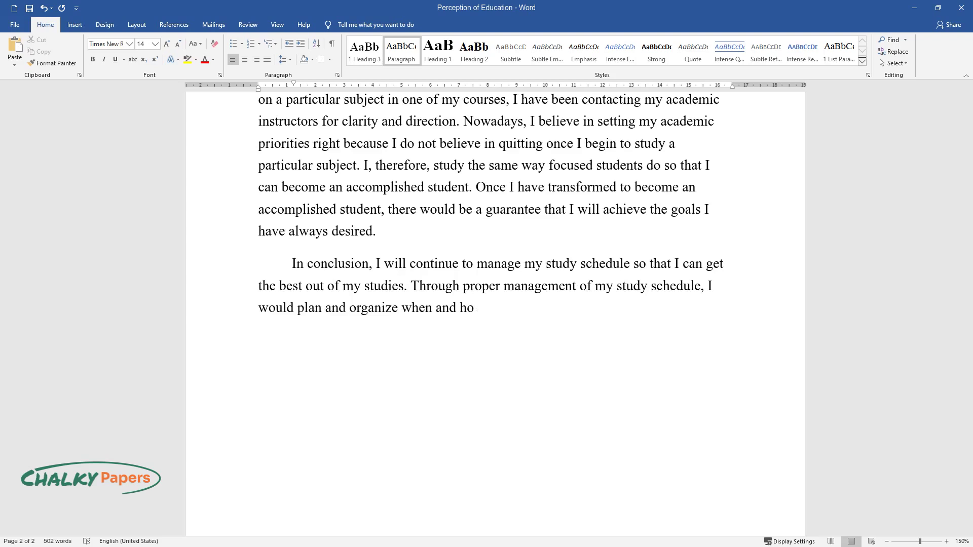
type("w I would be undertaking my studies")
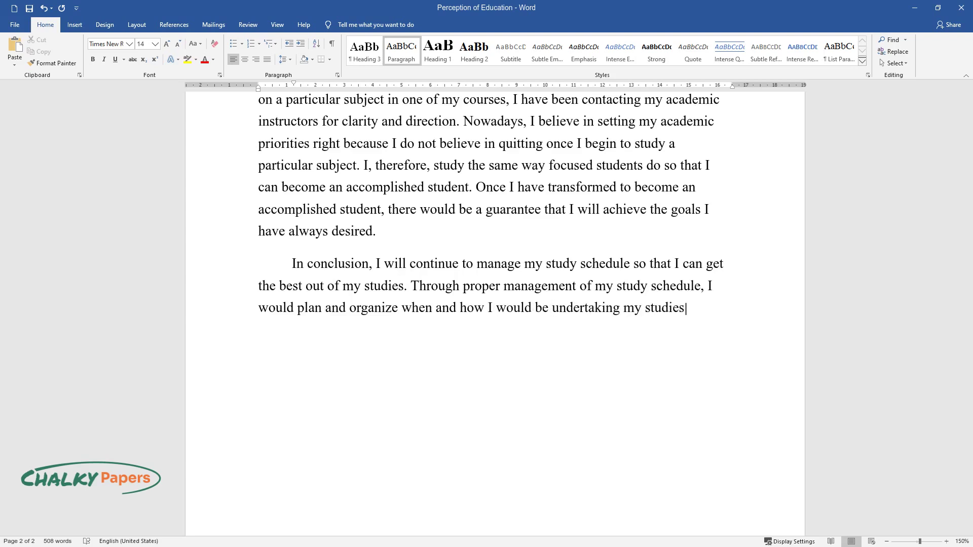
type(". With proper management, my behavi")
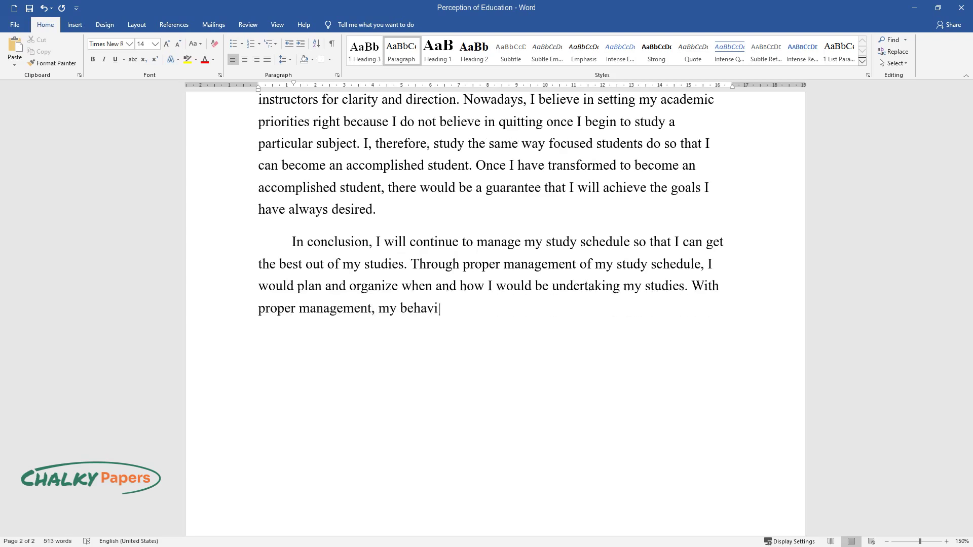
type("or to procrastinate on assignments")
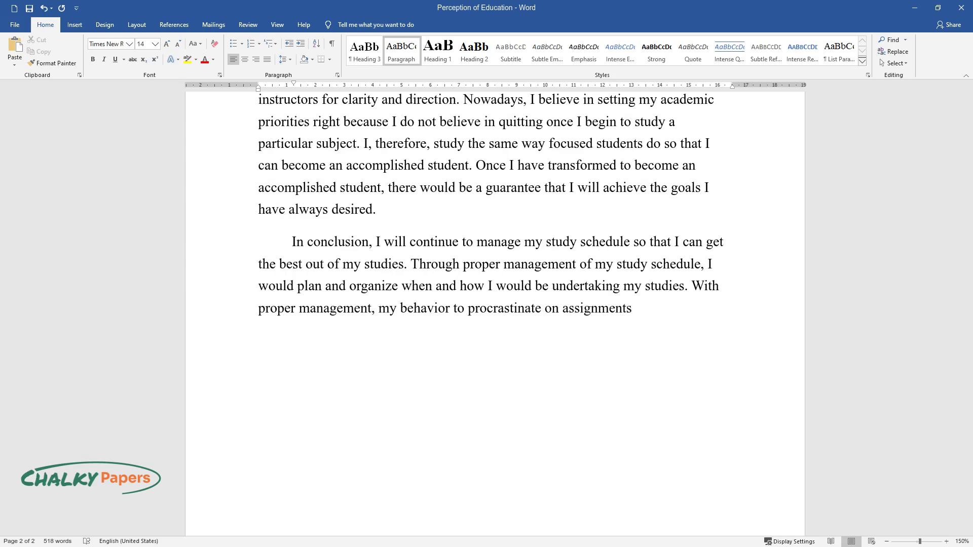
type(" will be a thing of the past. Overall, I will")
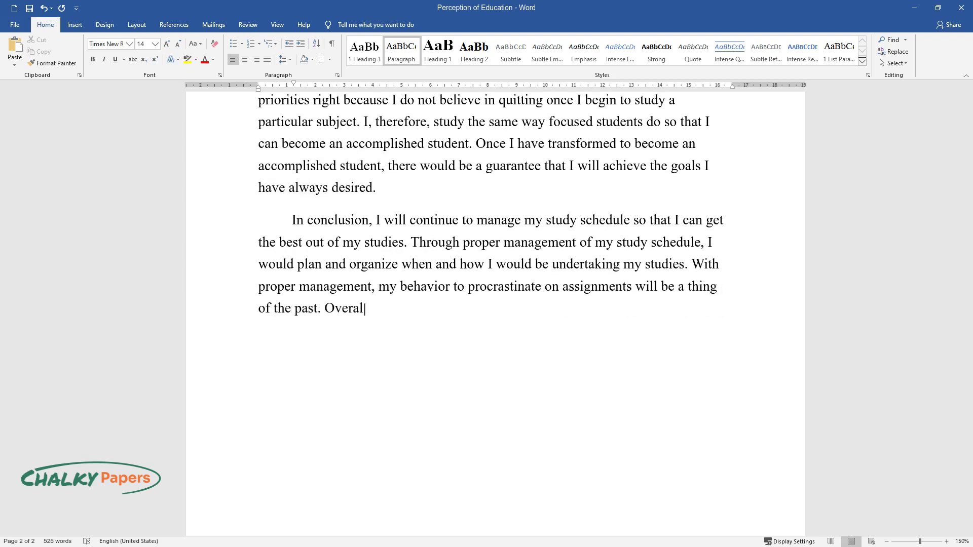
type(" find a study partner who ")
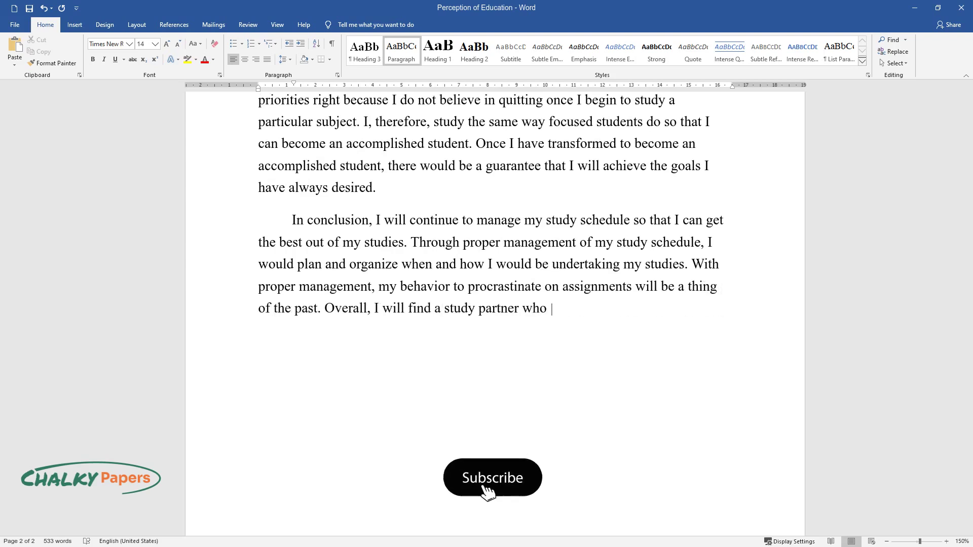
type("will help clarify some concepts with me when")
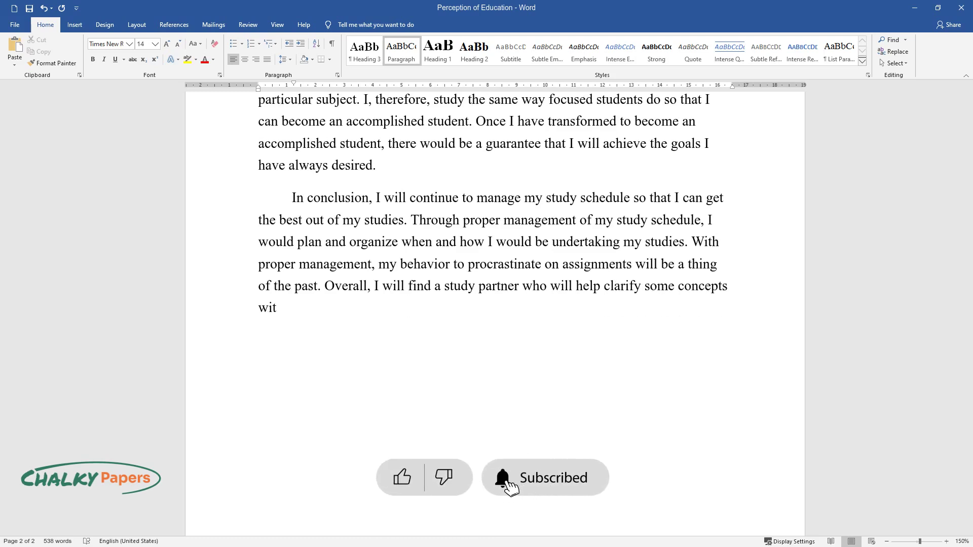
Step: Finish the conclusion with 'I would still rely on my academic instructors for guidance.'
type("larity. I would still rely on my a")
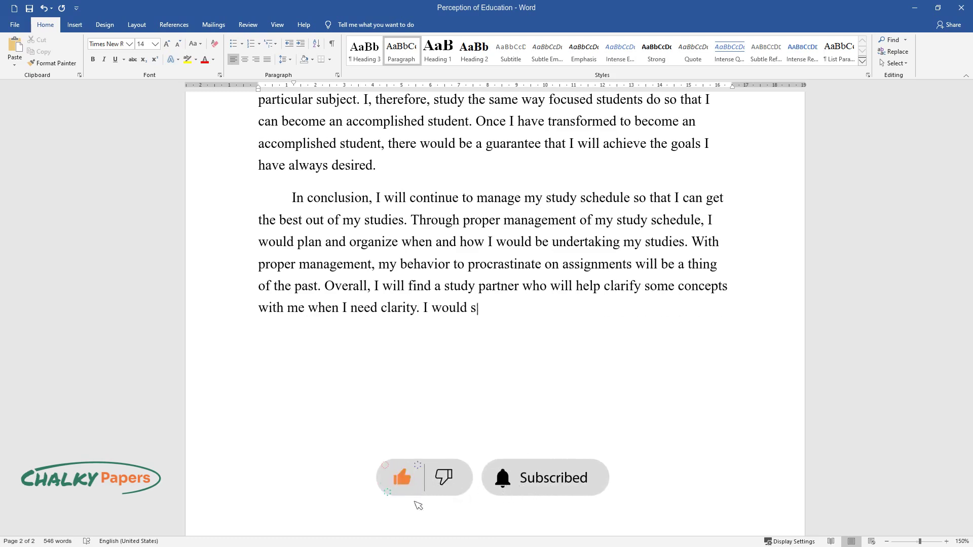
type("cademic instructors")
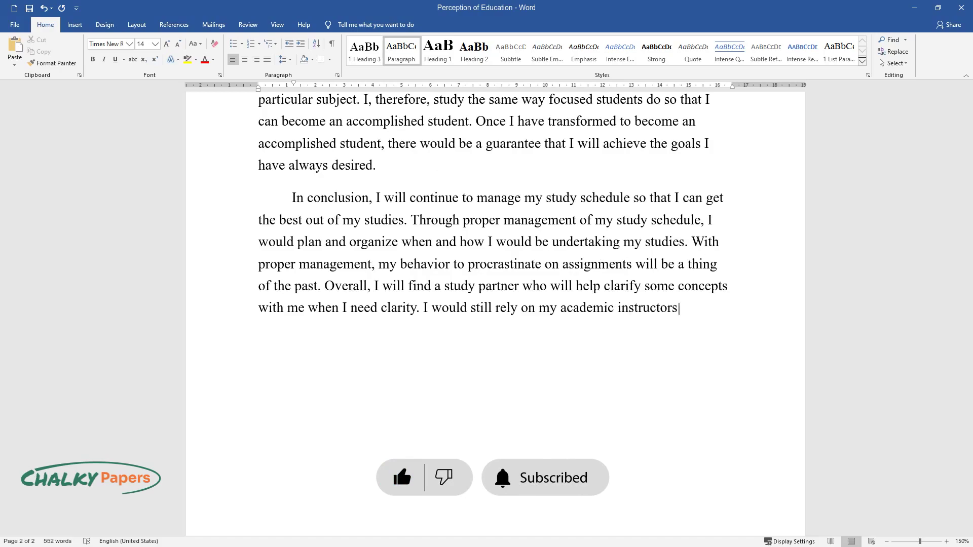